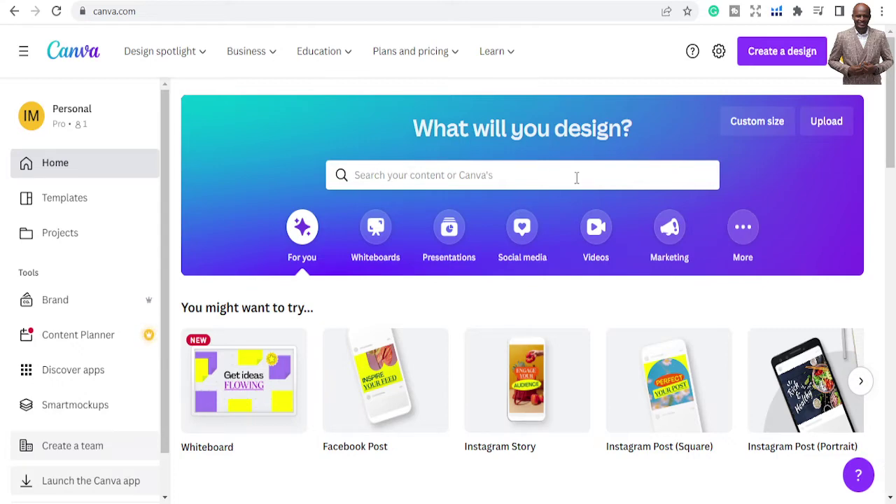
- Show the Presentations category: Presentation (16:9), Talking Presentation, Mobile-First, 4:3 and Brainstorm
scroll(560, 210, "down", 2)
scroll(555, 217, "up", 2)
scroll(269, 182, "down", 2)
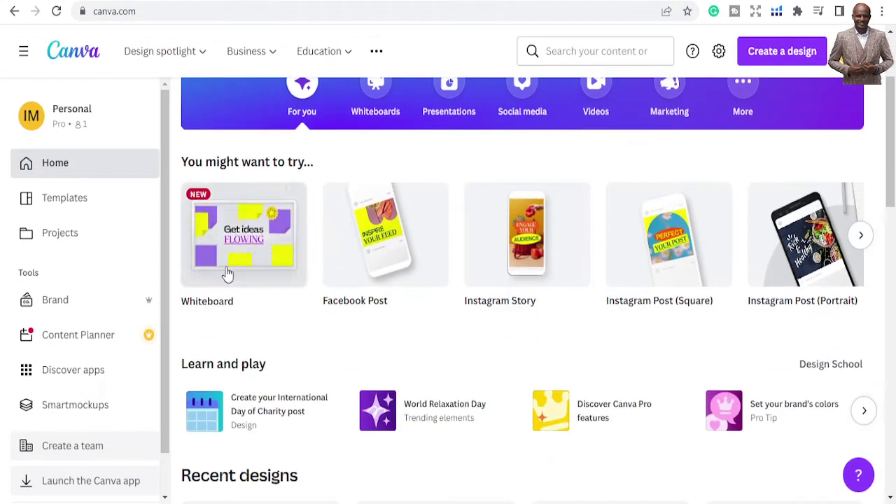
scroll(360, 303, "up", 2)
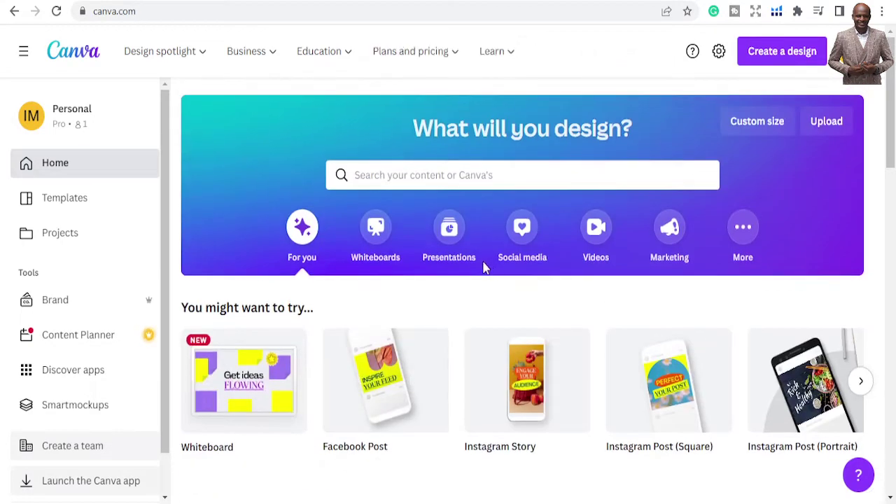
left_click(444, 239)
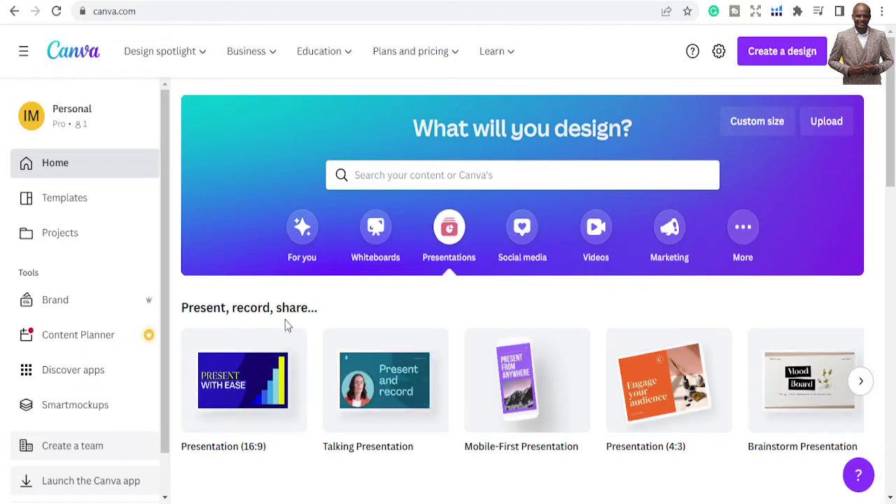
scroll(305, 238, "down", 3)
scroll(304, 238, "up", 2)
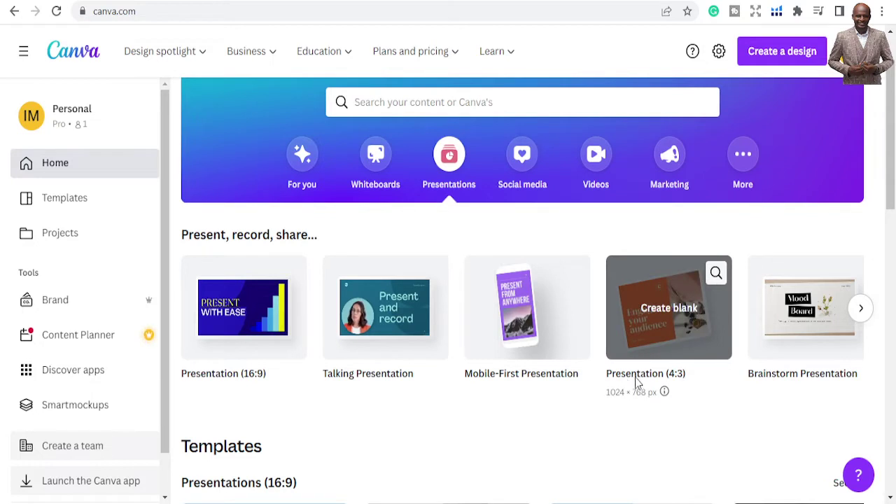
- Create a blank Presentation (16:9) design and add a second blank page to it
left_click(228, 329)
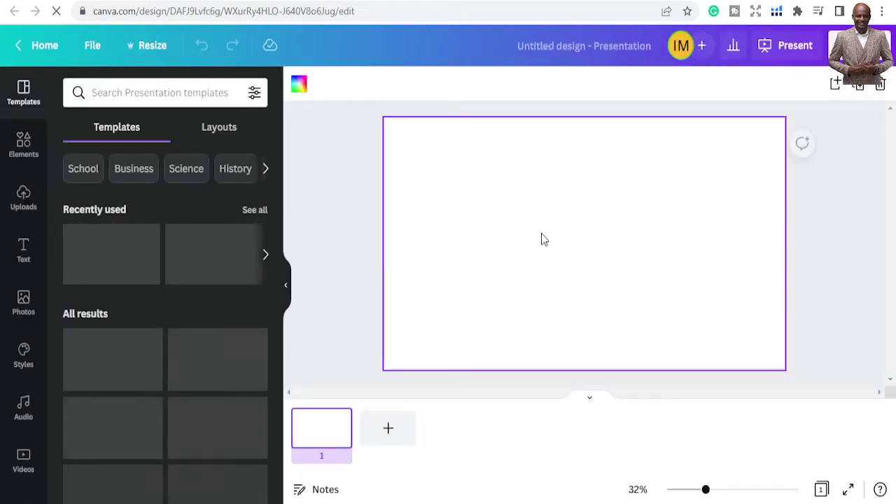
scroll(164, 294, "down", 3)
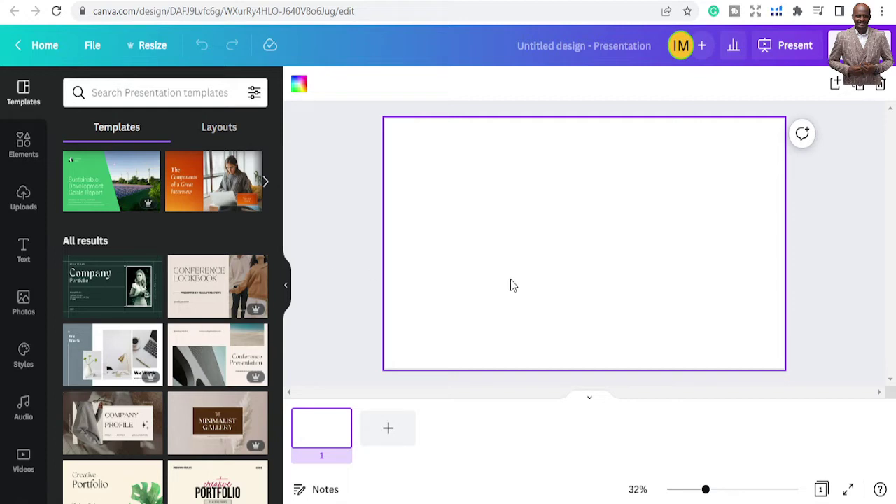
left_click(391, 432)
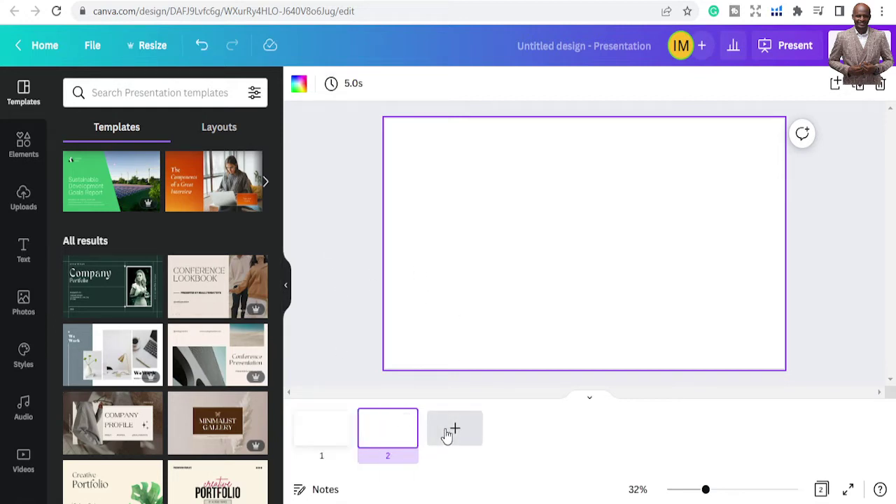
scroll(172, 297, "down", 5)
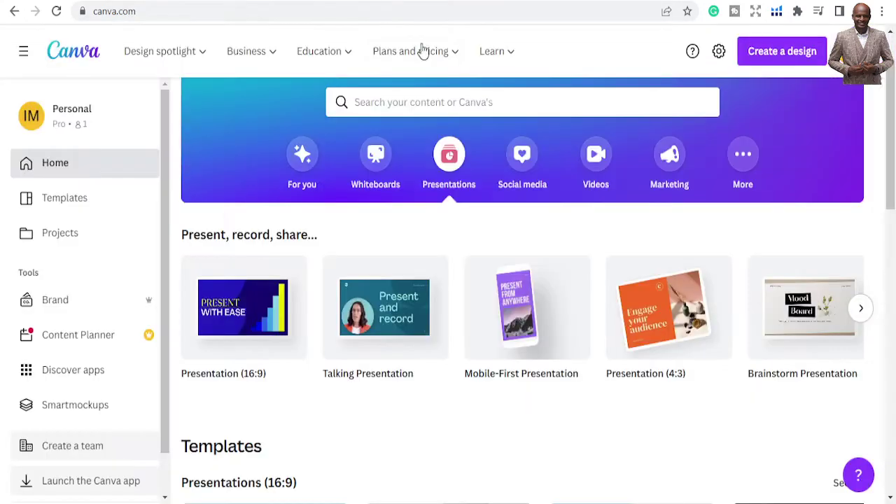
- Search Canva templates for 'presentation' using the suggested search term
scroll(434, 236, "up", 1)
left_click(427, 174)
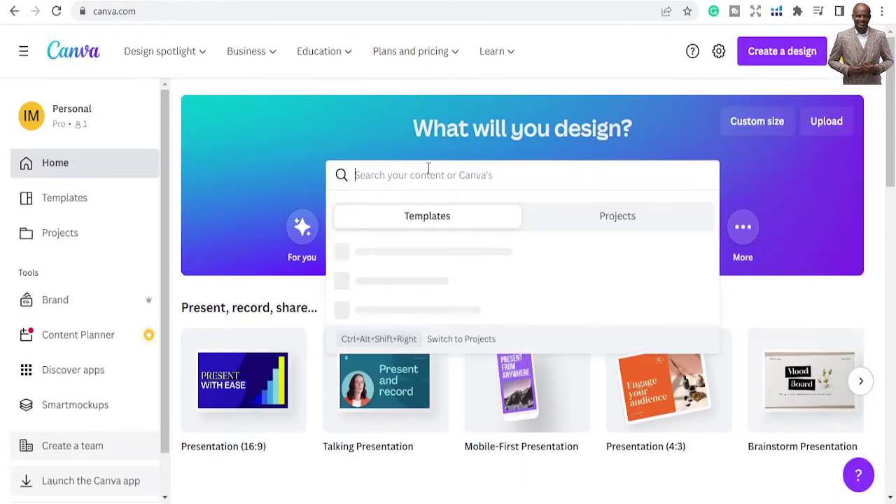
type("prese")
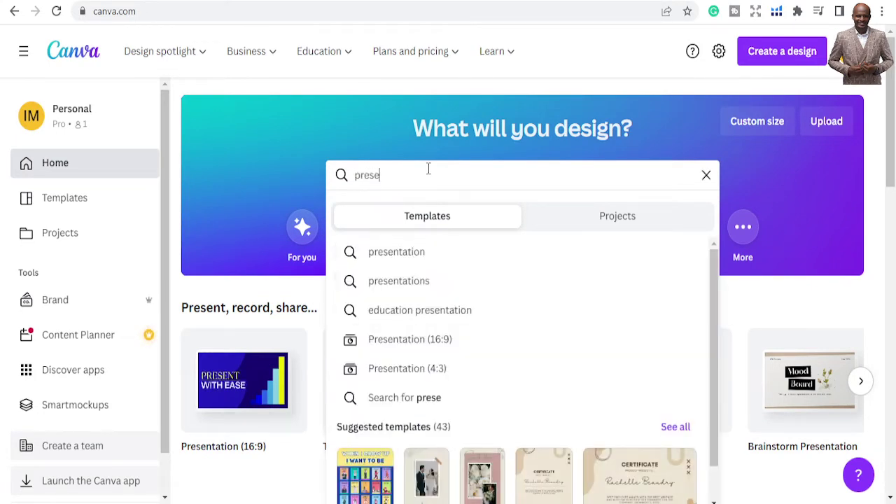
left_click(408, 254)
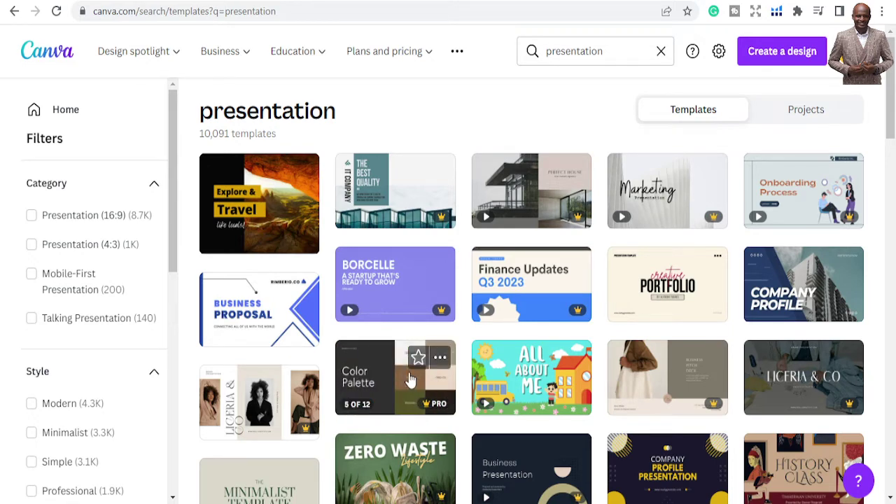
- Browse down through the presentation template search results
scroll(411, 379, "down", 4)
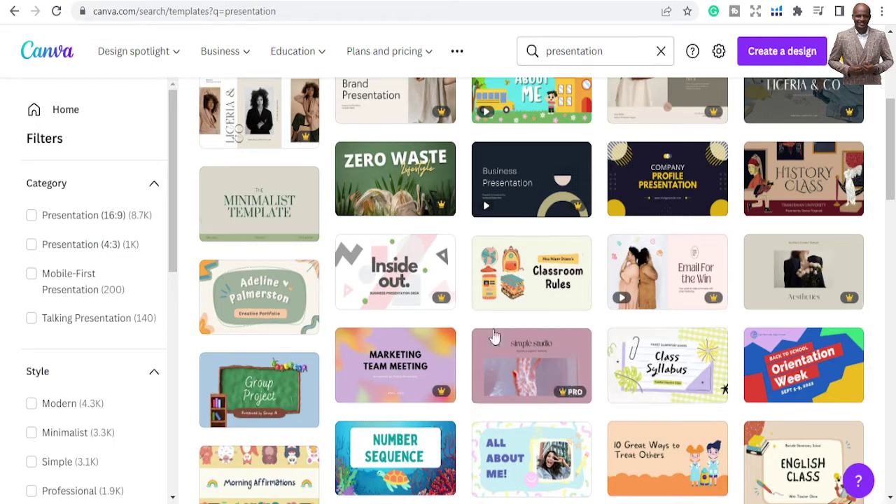
scroll(490, 329, "down", 3)
scroll(497, 343, "down", 3)
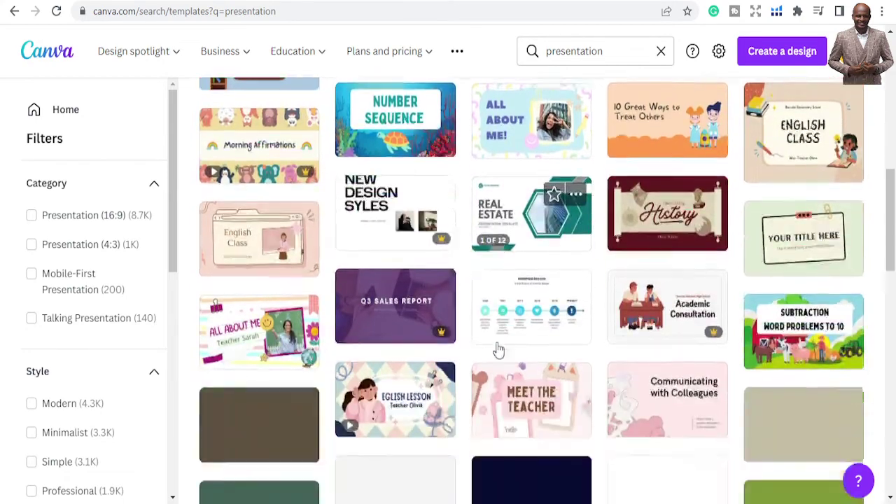
scroll(498, 350, "up", 2)
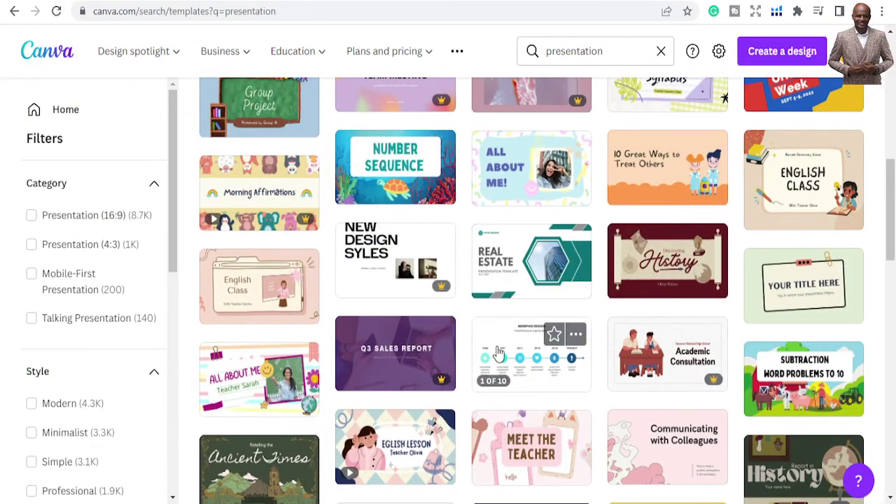
scroll(498, 353, "down", 5)
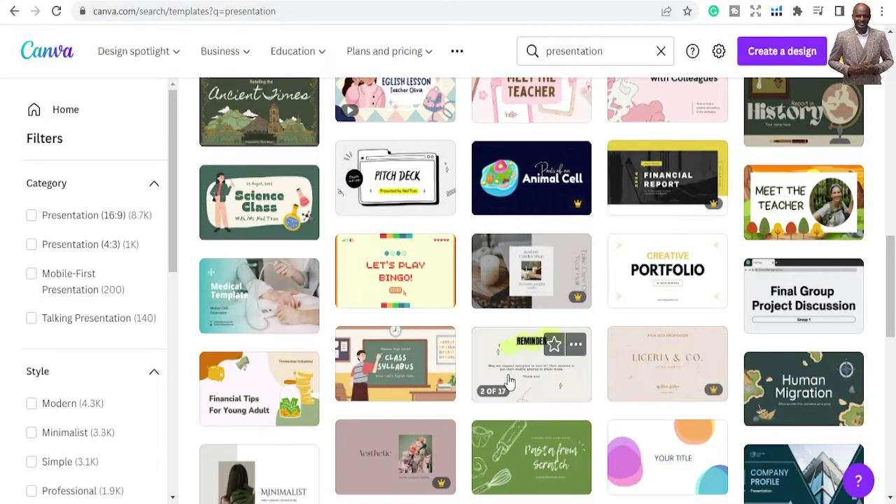
mouse_move(667, 396)
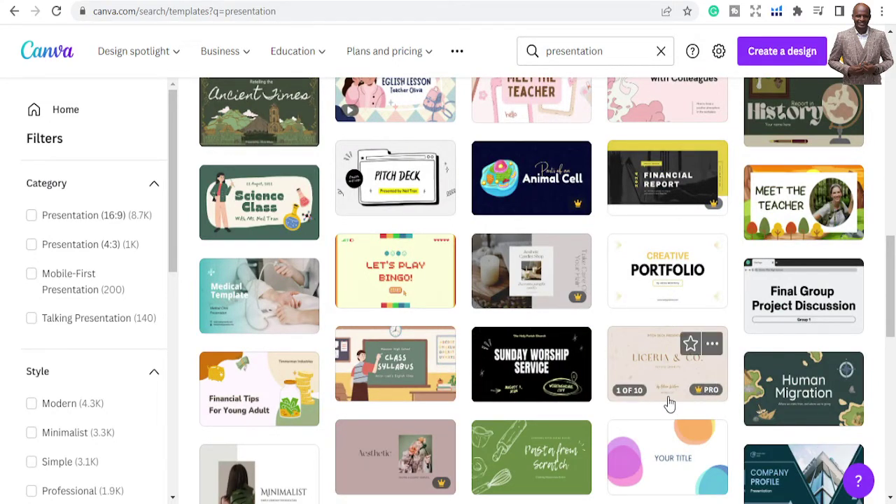
scroll(668, 392, "down", 1)
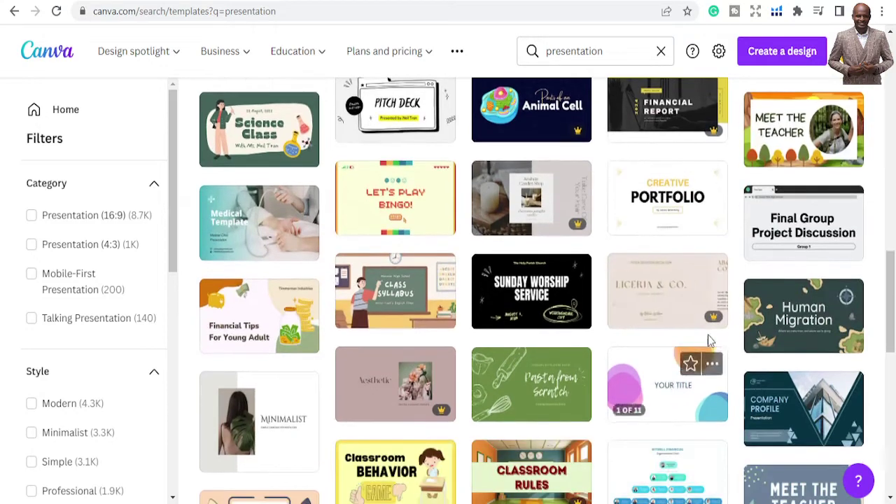
mouse_move(711, 321)
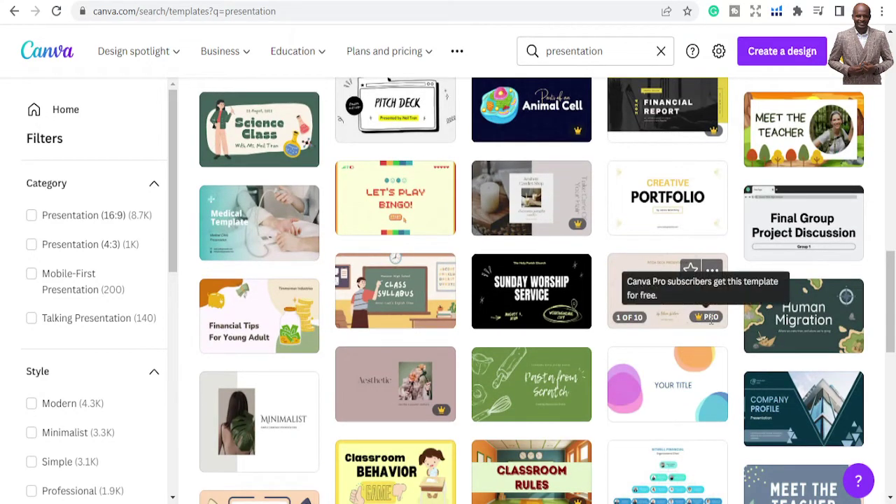
scroll(632, 356, "down", 3)
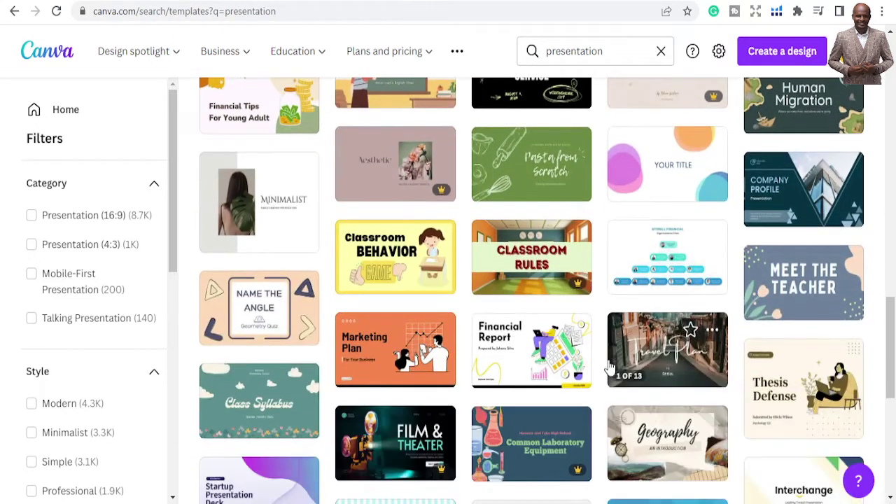
scroll(536, 364, "down", 2)
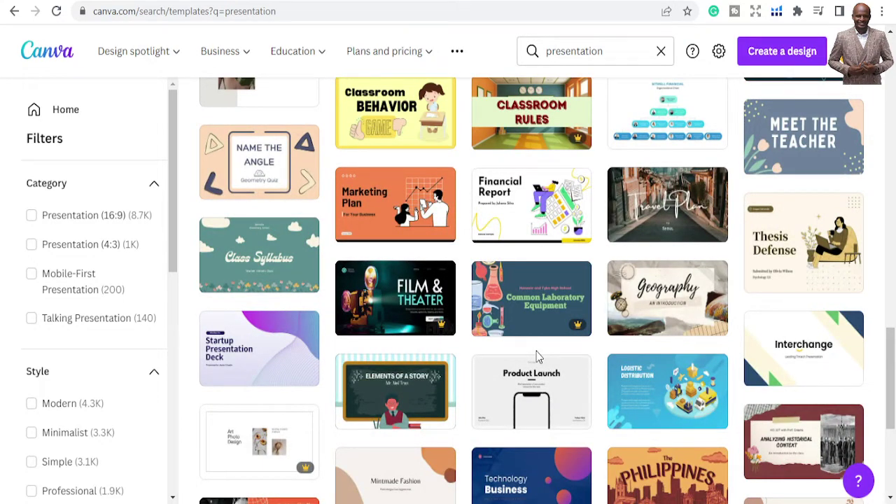
scroll(535, 355, "down", 5)
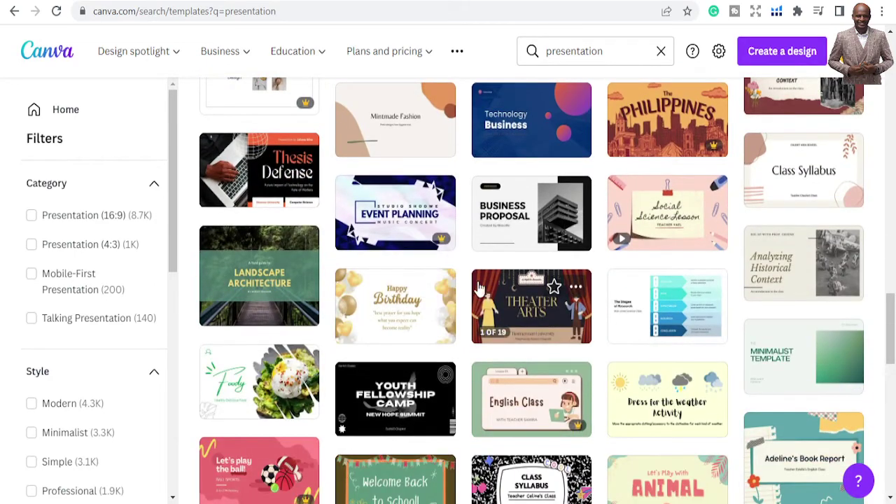
scroll(775, 250, "down", 3)
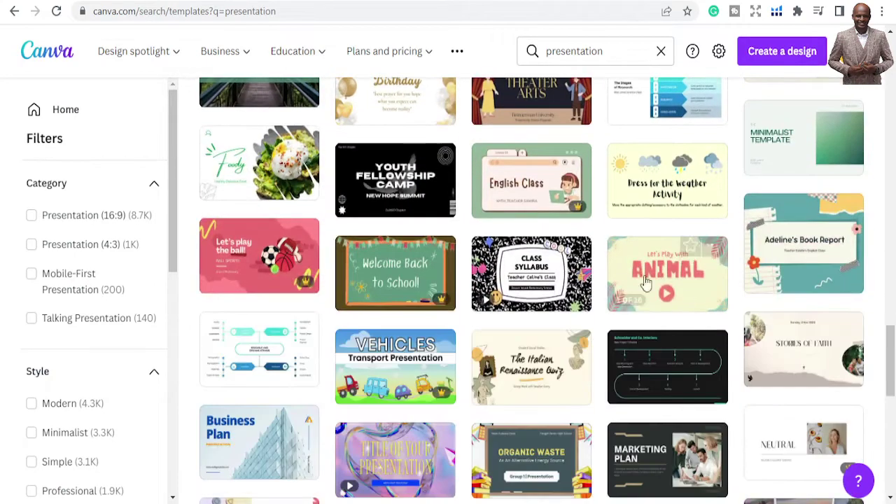
scroll(592, 339, "down", 2)
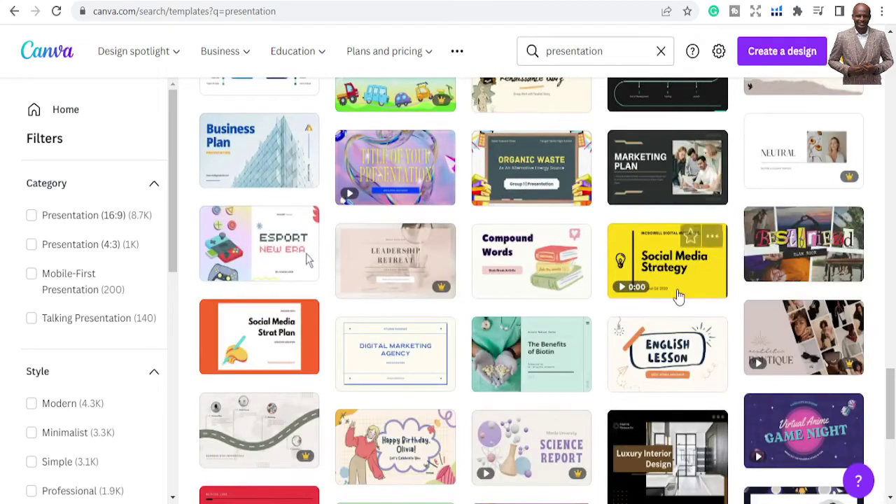
scroll(597, 315, "down", 2)
scroll(597, 310, "down", 4)
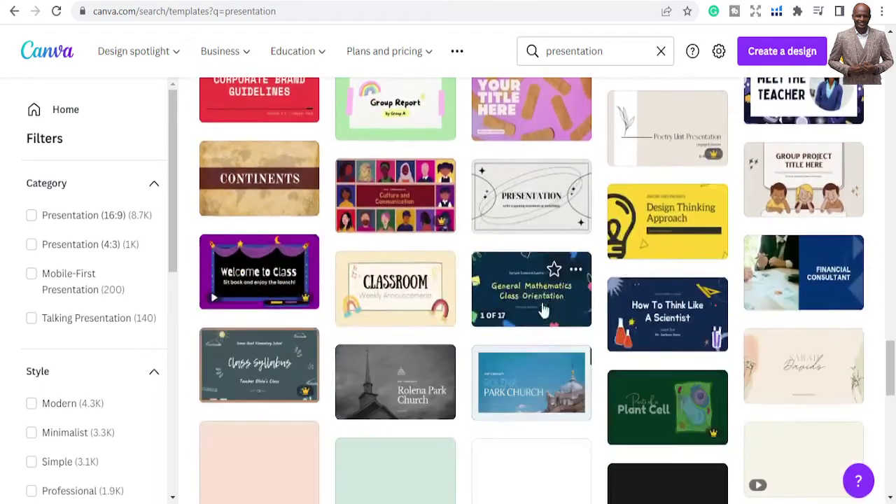
scroll(560, 294, "down", 2)
scroll(559, 295, "down", 4)
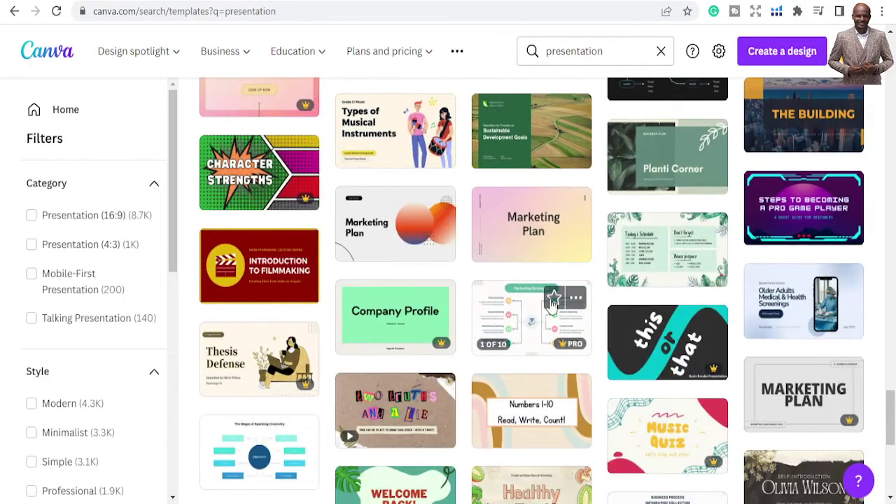
scroll(580, 270, "down", 4)
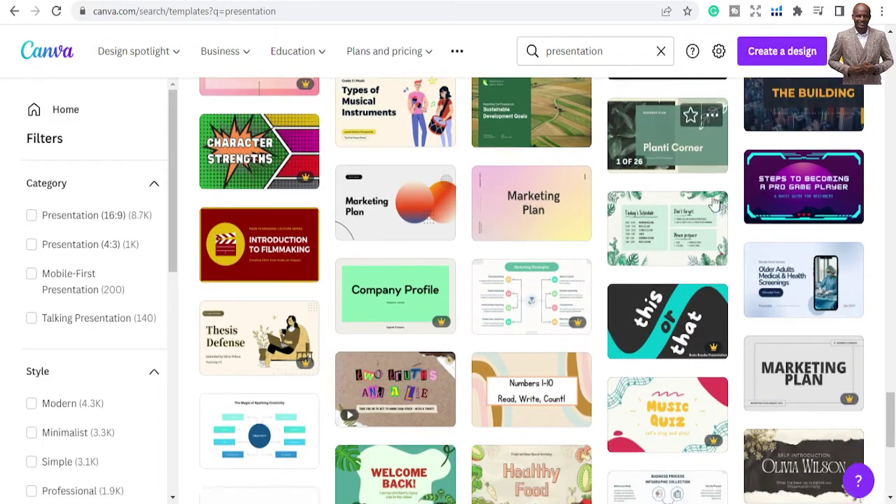
scroll(580, 270, "down", 3)
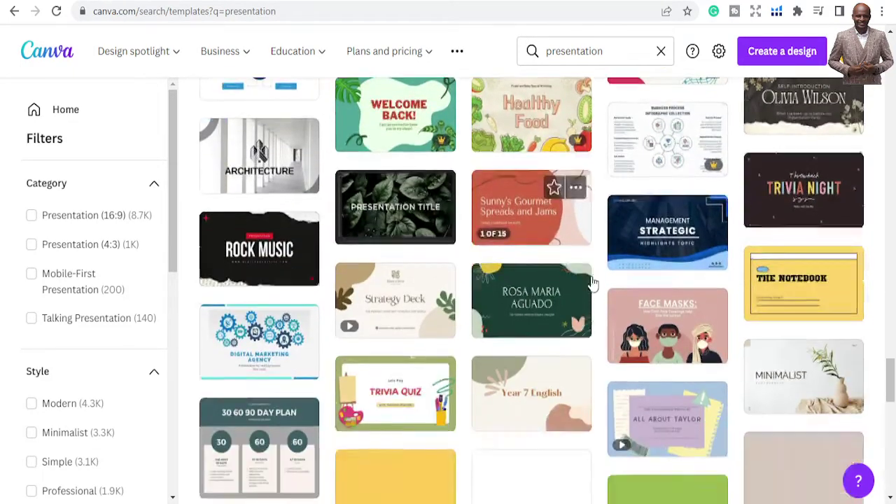
scroll(592, 282, "down", 4)
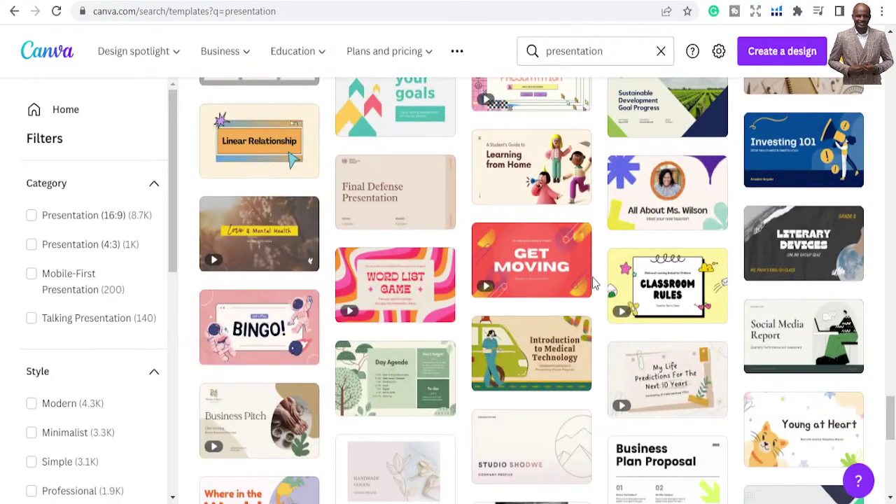
scroll(592, 283, "down", 7)
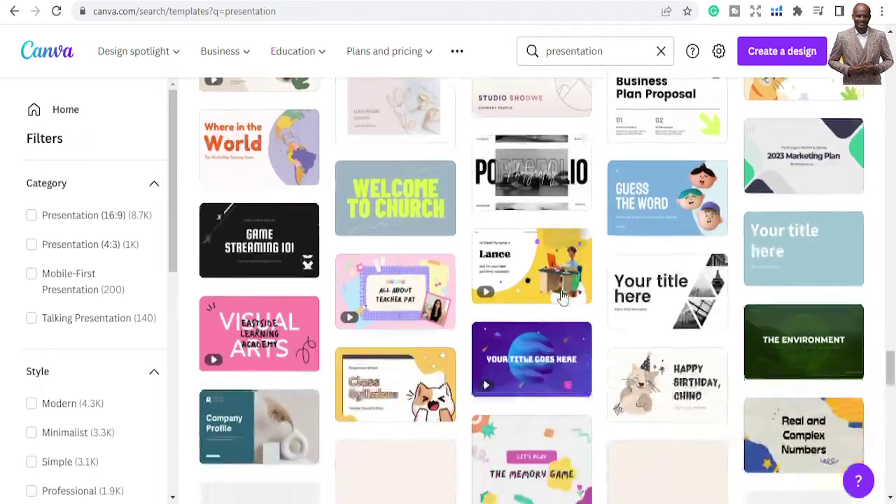
scroll(561, 297, "down", 2)
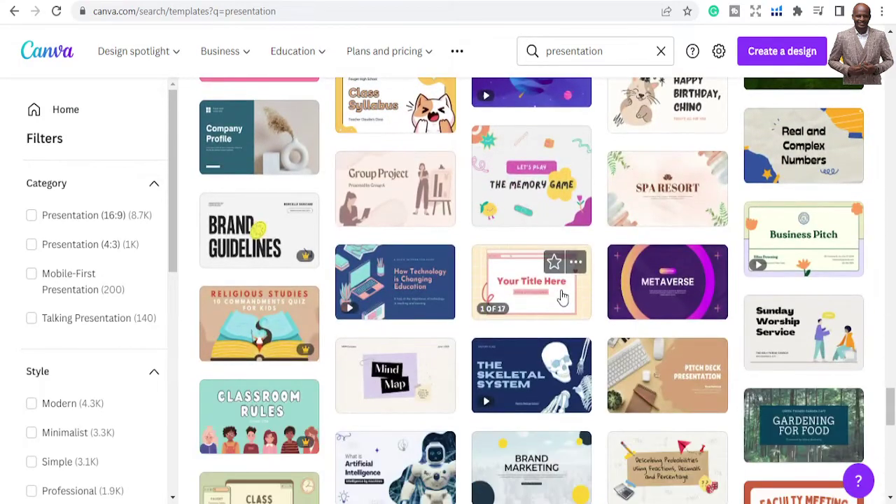
scroll(562, 297, "down", 1)
scroll(561, 297, "down", 2)
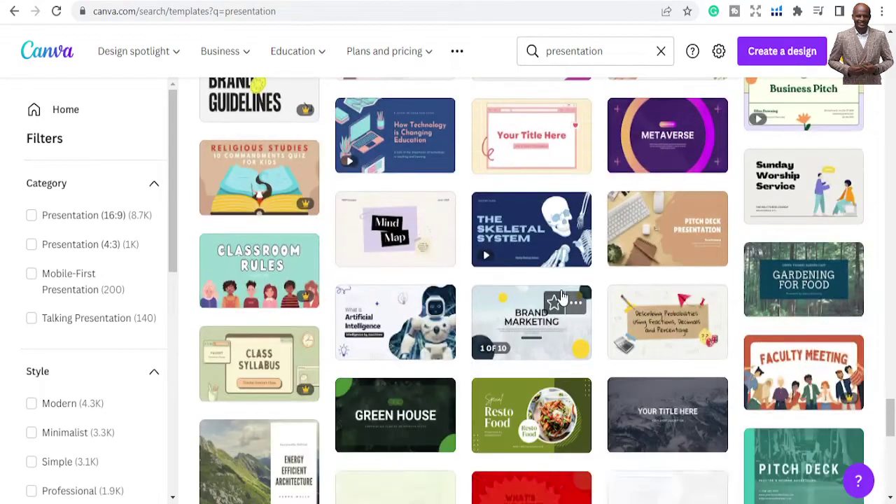
- Open the Brand Marketing template as a new 'Modern Marketing presentation' design
left_click(521, 325)
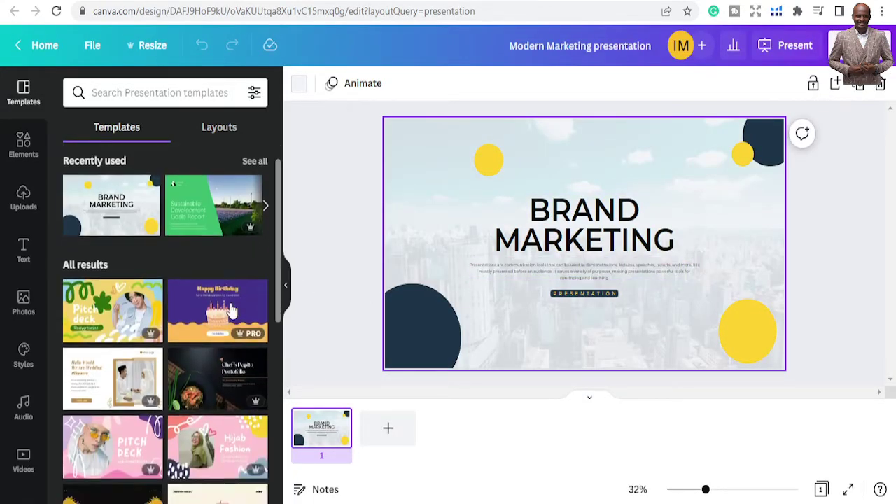
scroll(231, 310, "down", 10)
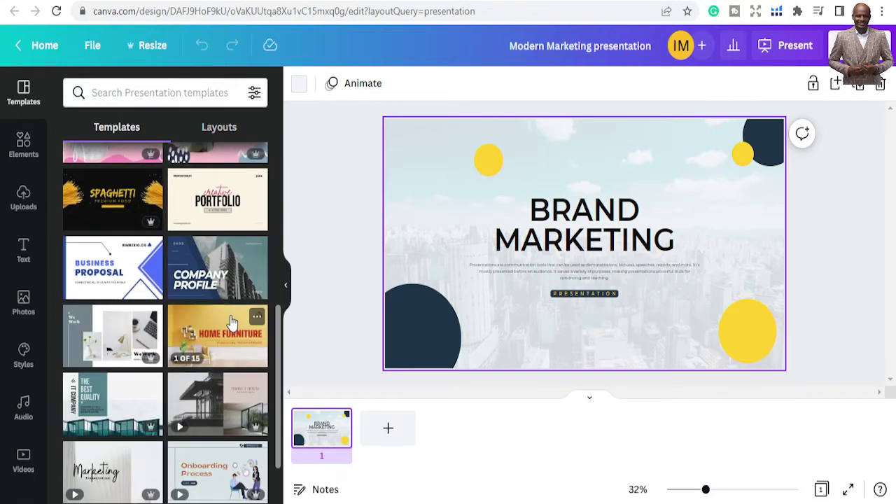
scroll(233, 320, "down", 5)
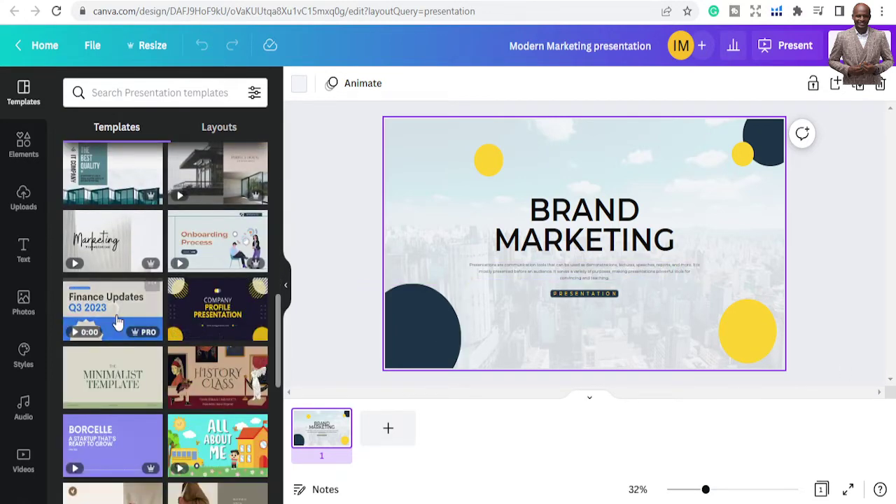
scroll(119, 320, "down", 5)
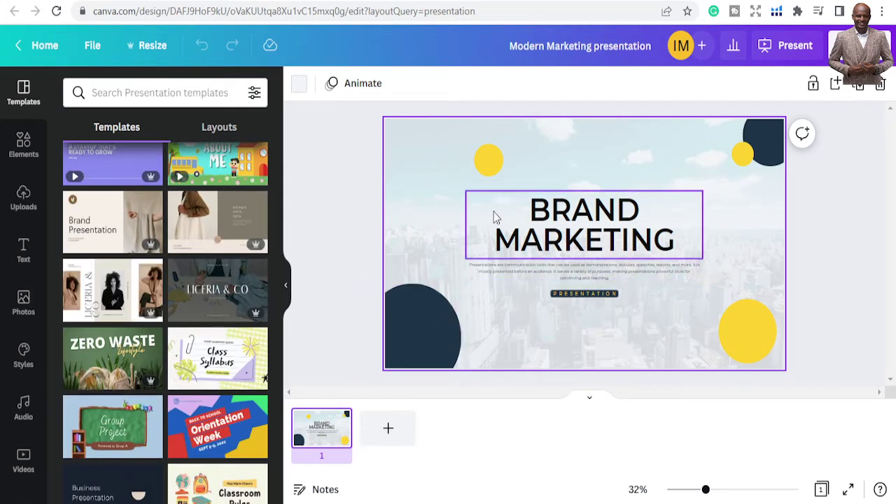
- Browse the other presentation templates in the editor's Templates panel
scroll(228, 273, "down", 3)
scroll(228, 273, "down", 3)
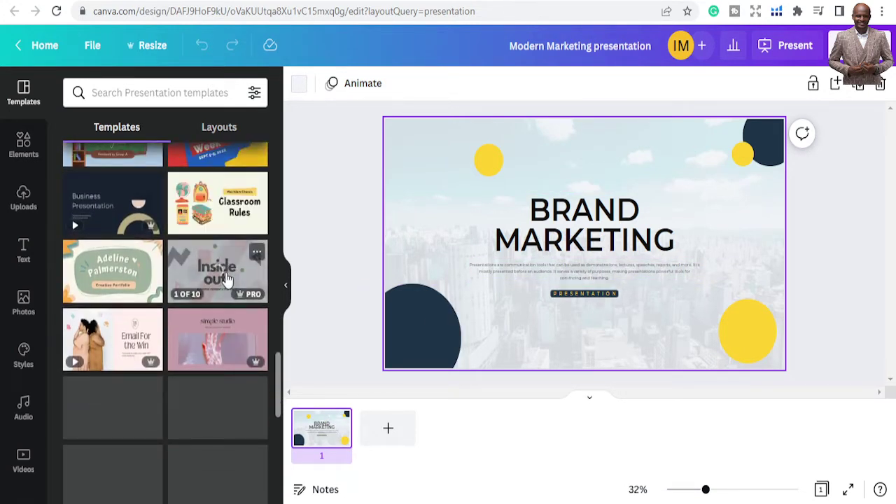
scroll(216, 280, "down", 3)
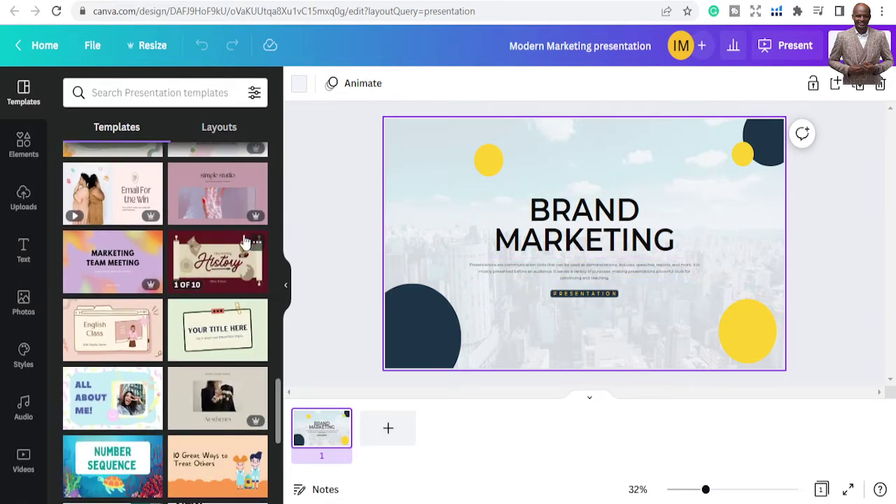
scroll(231, 265, "down", 3)
scroll(224, 272, "up", 1)
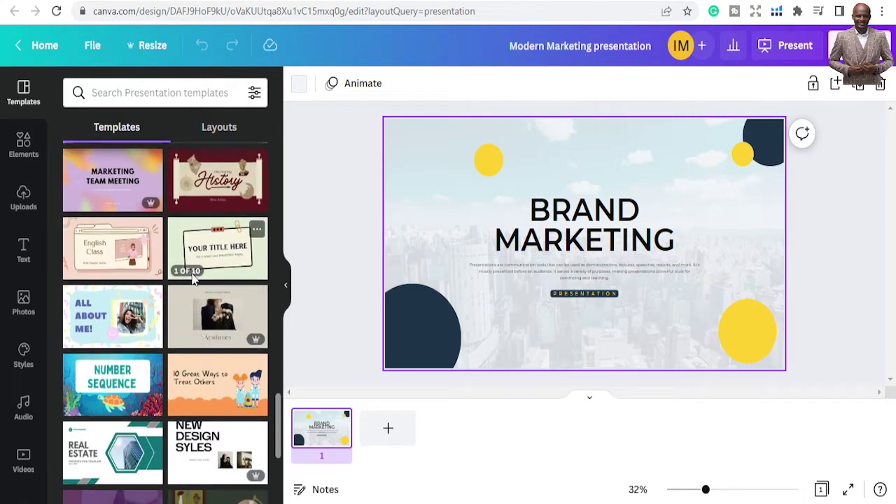
scroll(203, 280, "down", 3)
scroll(199, 287, "down", 4)
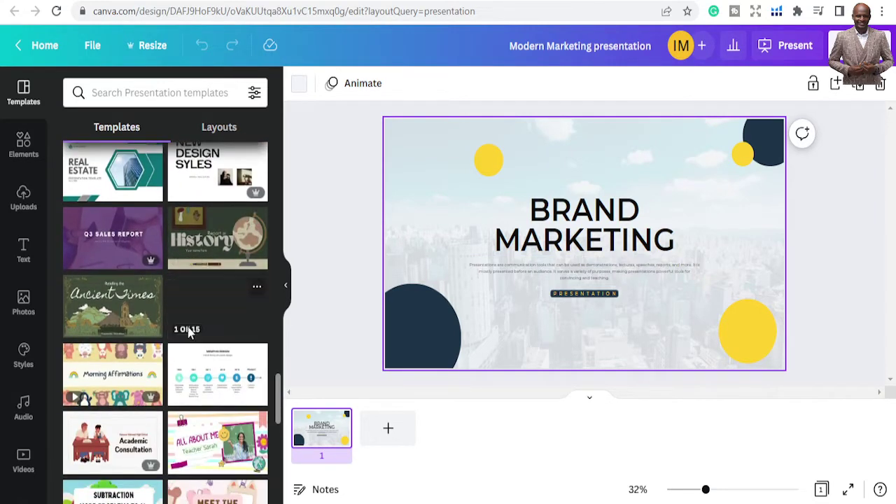
scroll(188, 338, "down", 1)
scroll(183, 336, "down", 5)
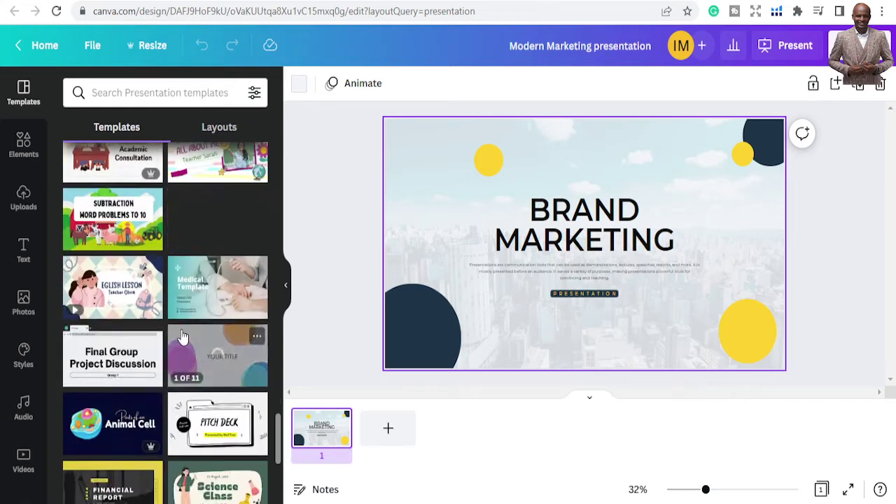
scroll(181, 343, "down", 4)
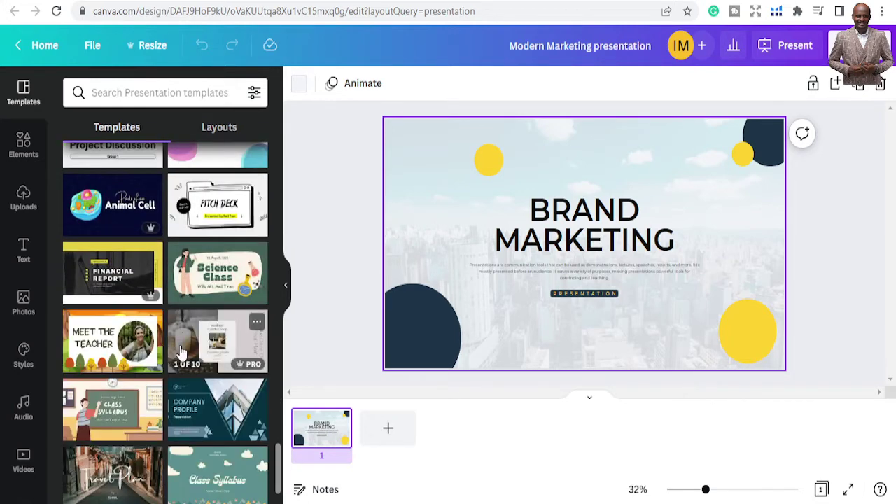
scroll(203, 276, "up", 1)
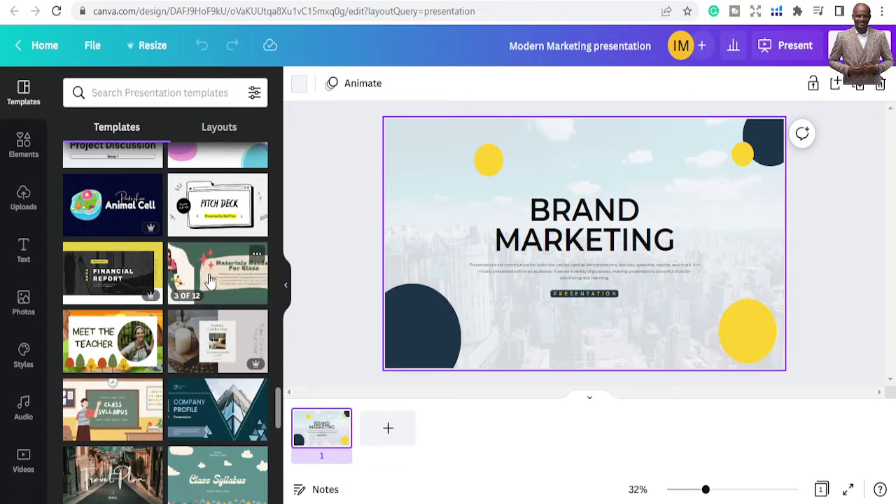
- Apply all 12 pages of the Playful Colorful Kids Science Class template
left_click(209, 279)
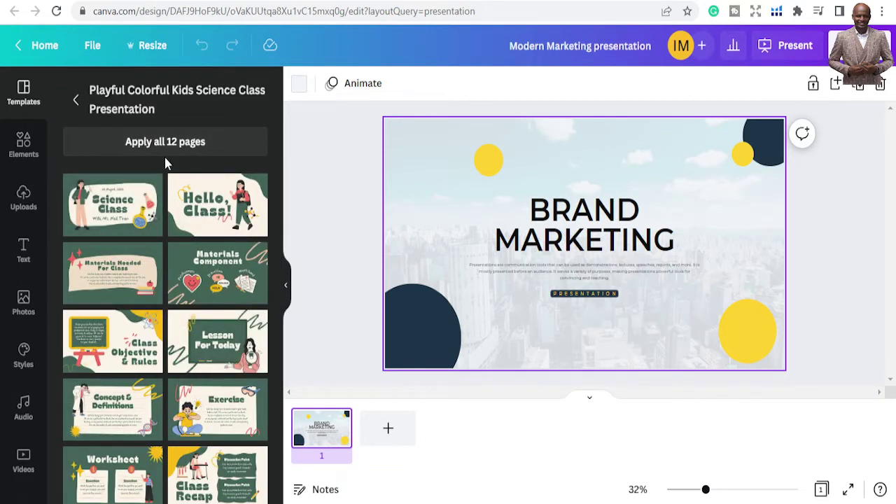
left_click(172, 142)
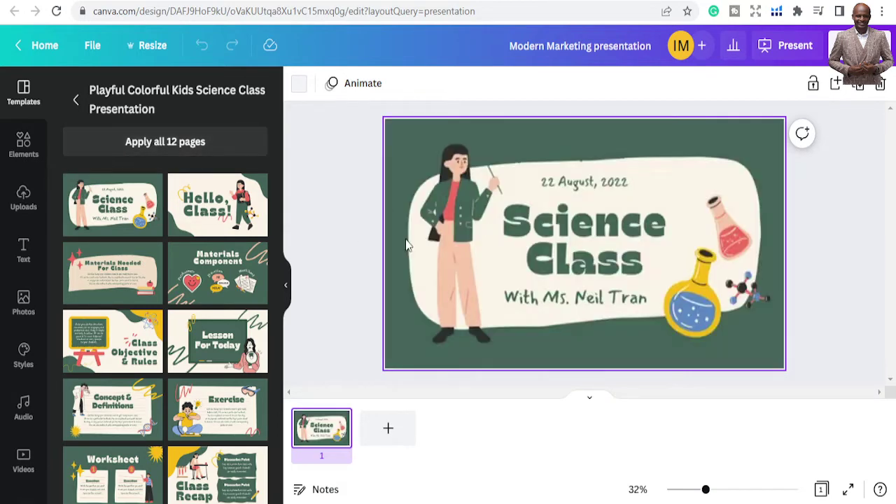
scroll(240, 340, "down", 3)
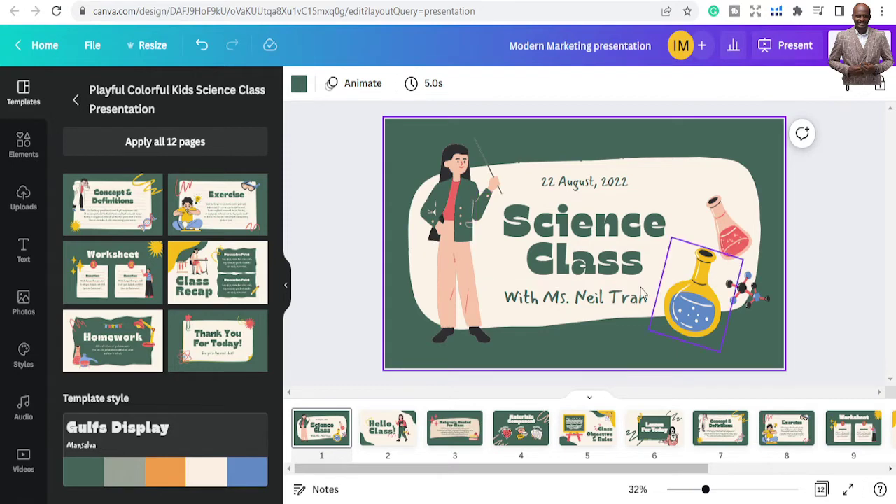
scroll(545, 378, "down", 1)
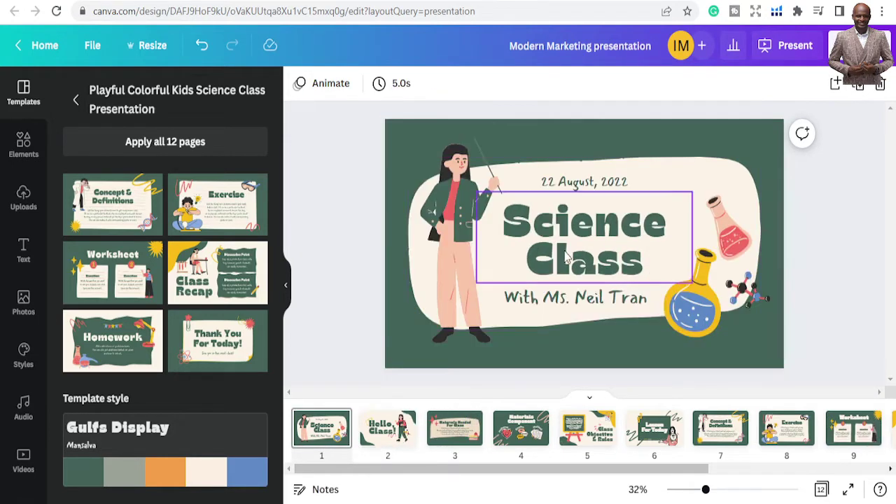
scroll(389, 412, "up", 1)
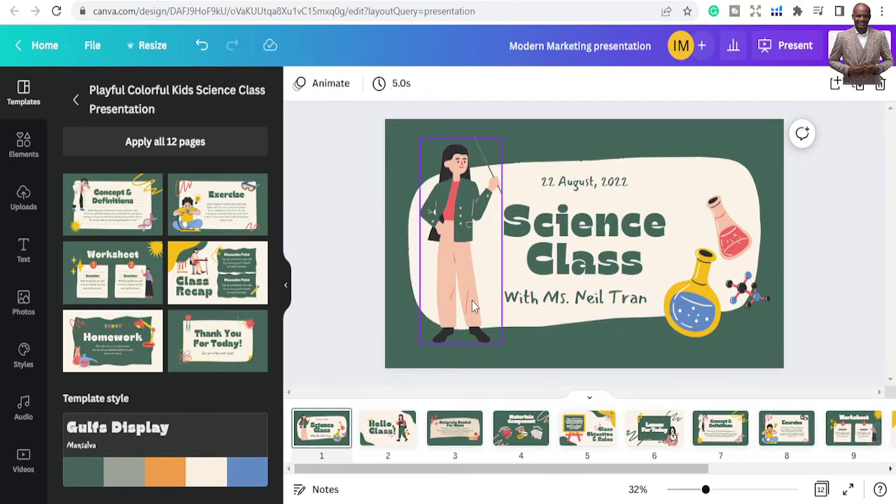
- Preview the slides through to the Thank You page and return to the Science Class slide
left_click(325, 432)
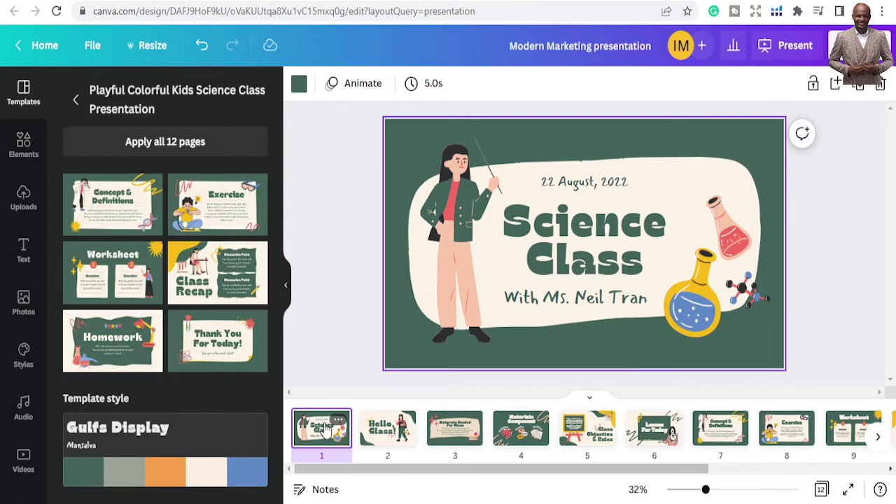
key("Right")
key("Right")
key("Right")
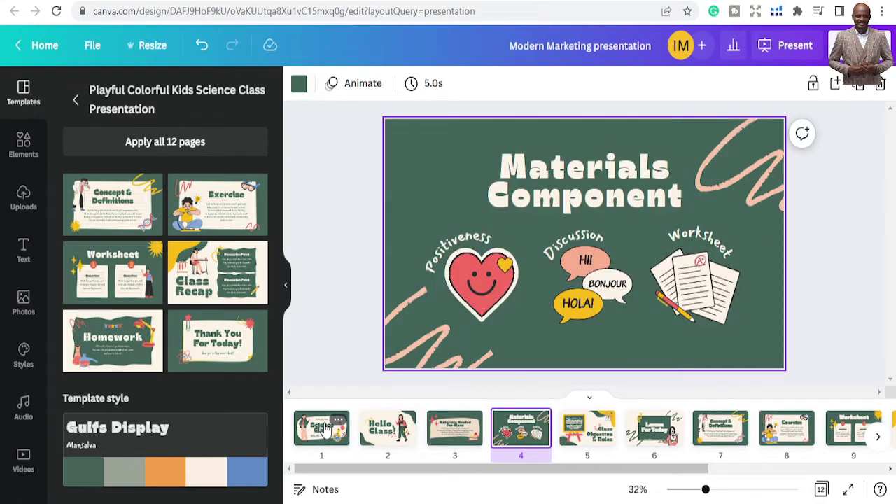
key("Right")
key("Right")
key("Right")
key("Right")
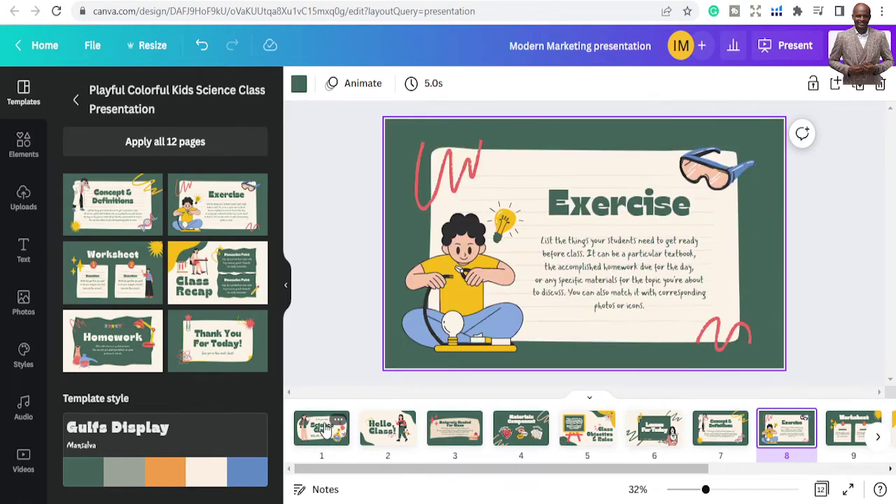
key("Right")
key("Right")
key("Right")
key("Right")
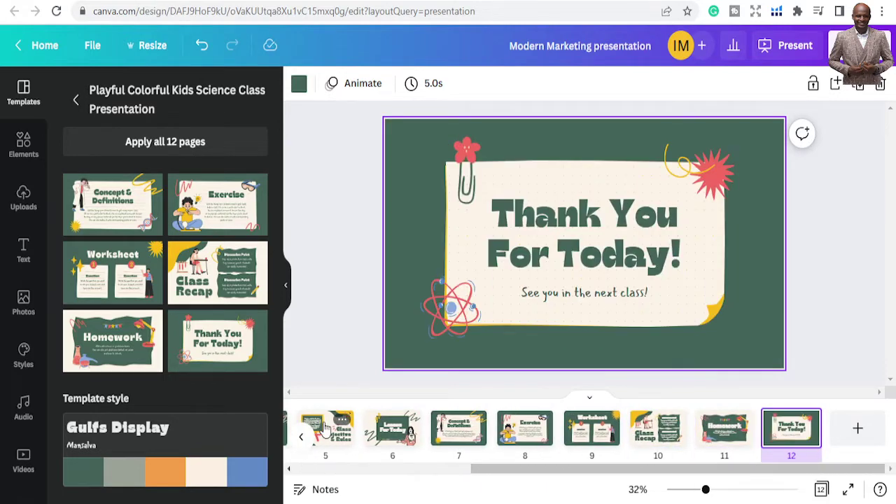
key("Left")
key("Left")
key("Left")
key("Left")
key("Left")
key("Left")
key("Left")
key("Left")
key("Left")
key("Left")
key("Left")
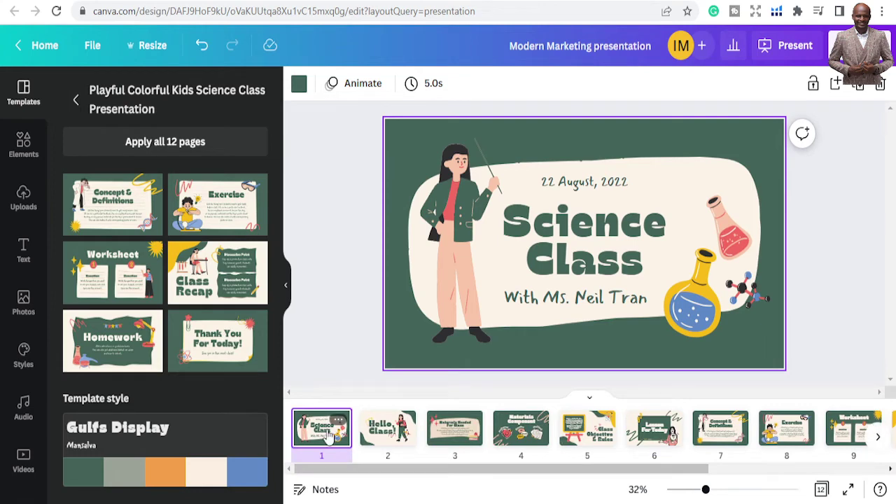
scroll(189, 371, "up", 3)
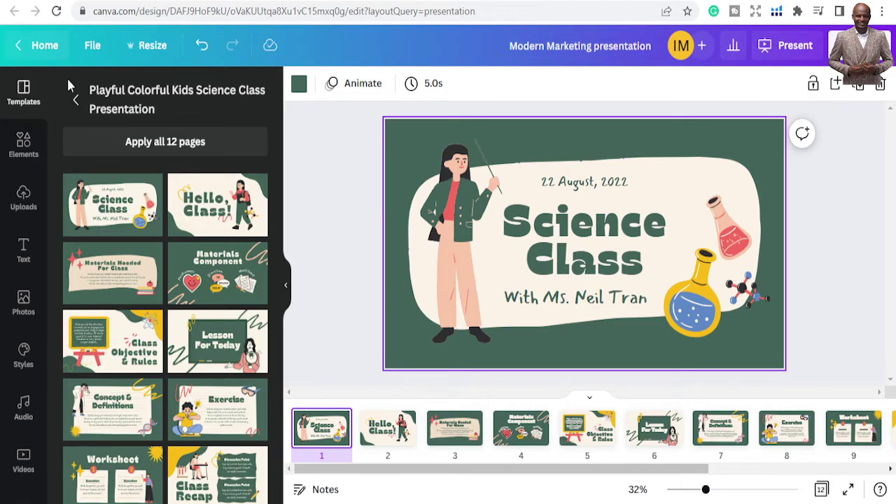
- Return to the full template list and scroll through it
left_click(73, 102)
scroll(112, 342, "down", 2)
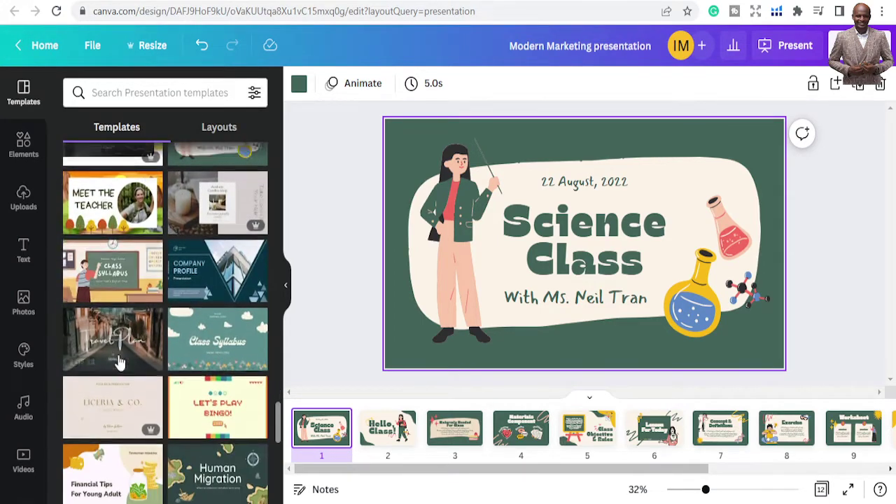
scroll(120, 358, "down", 5)
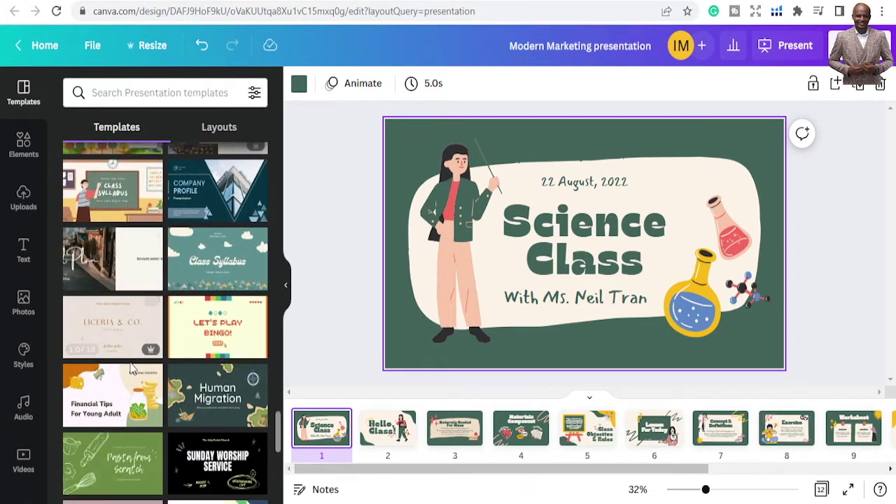
scroll(137, 369, "down", 5)
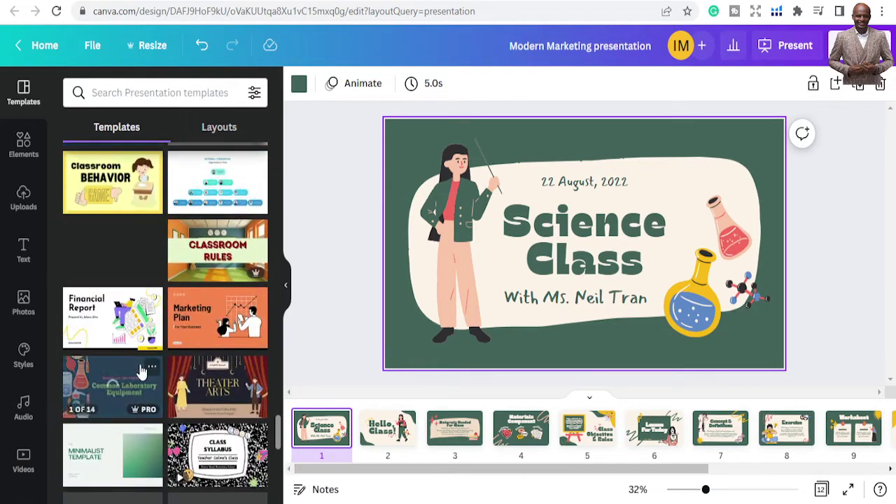
scroll(142, 371, "down", 1)
scroll(142, 371, "down", 3)
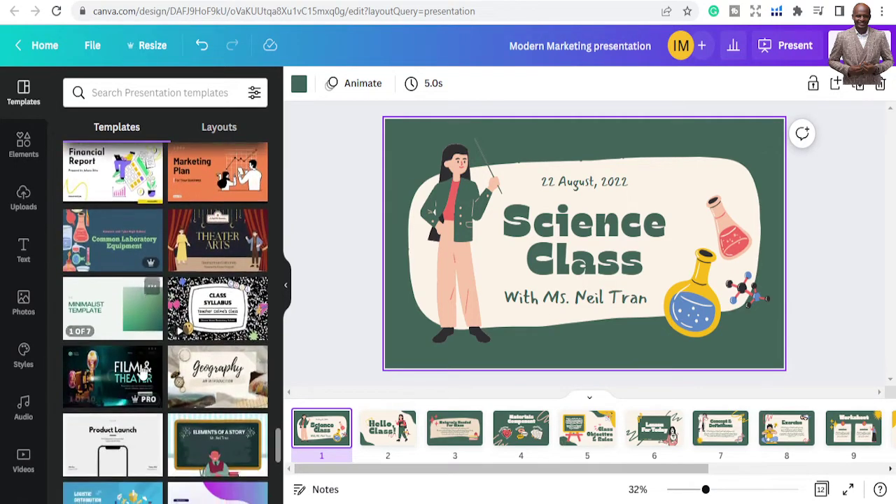
scroll(142, 371, "down", 2)
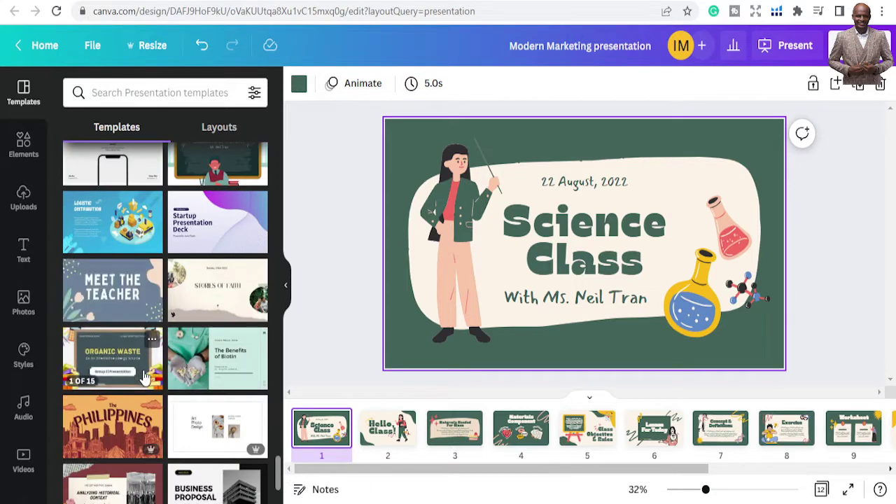
scroll(146, 374, "down", 3)
scroll(146, 375, "down", 3)
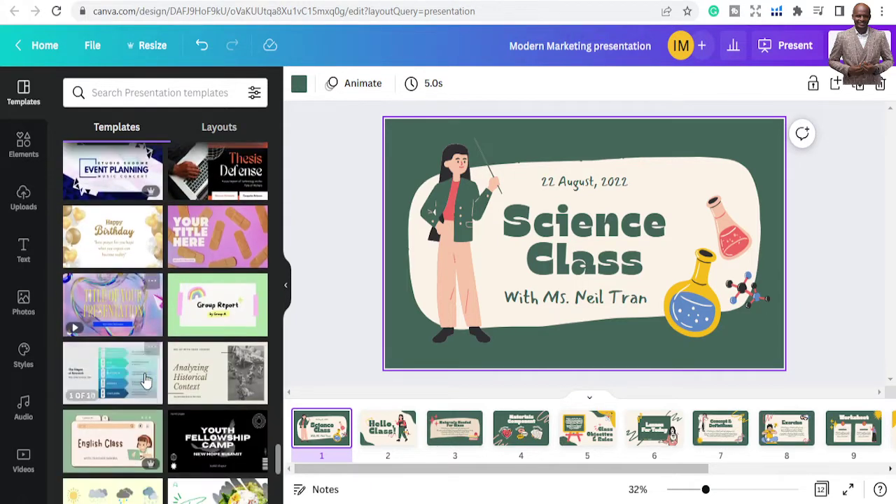
scroll(148, 399, "down", 3)
scroll(148, 404, "down", 5)
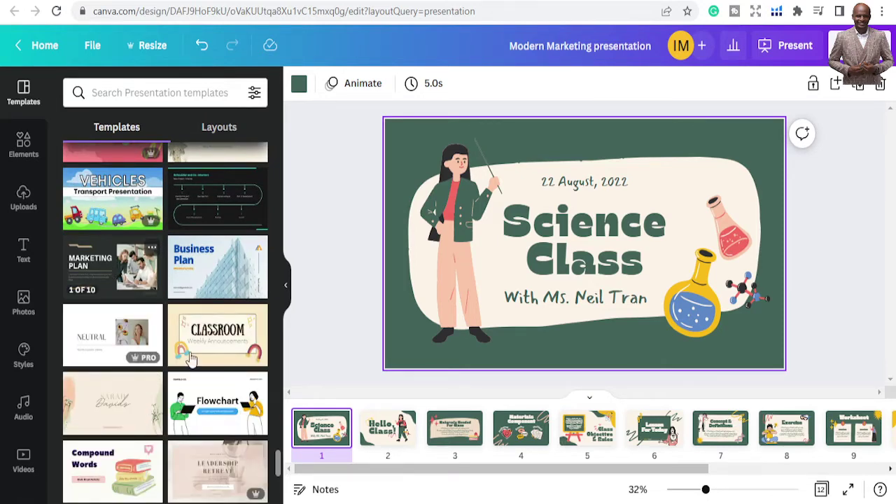
- Start a new presentation template search, showing recent searches like business plan
scroll(191, 358, "down", 5)
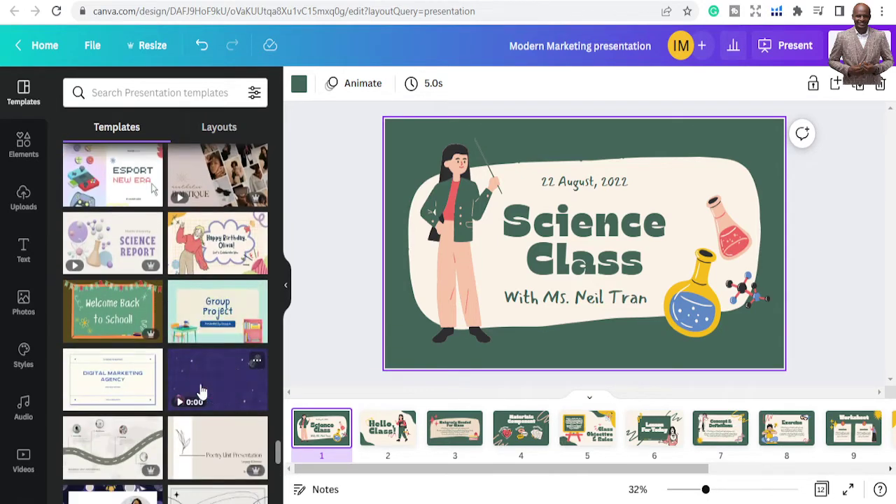
scroll(196, 378, "up", 10)
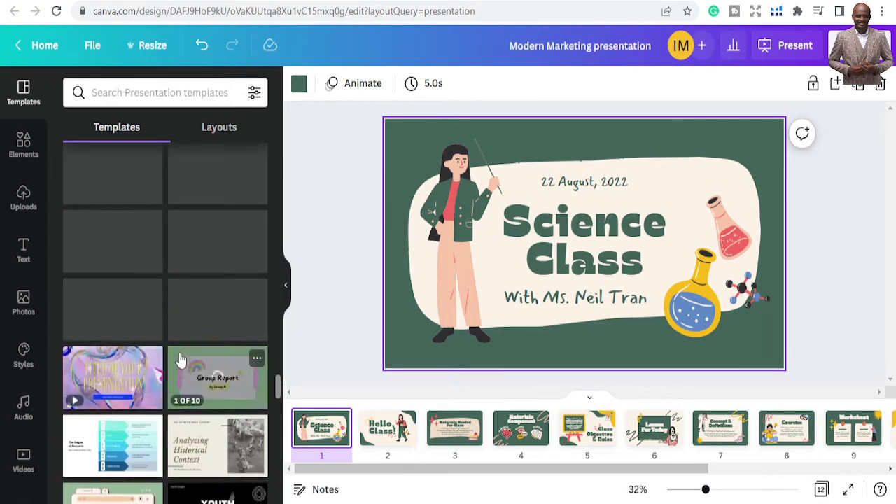
left_click(153, 90)
- Search 'business plan' and open the Black Red Modern Business Plan Presentation template
type("b")
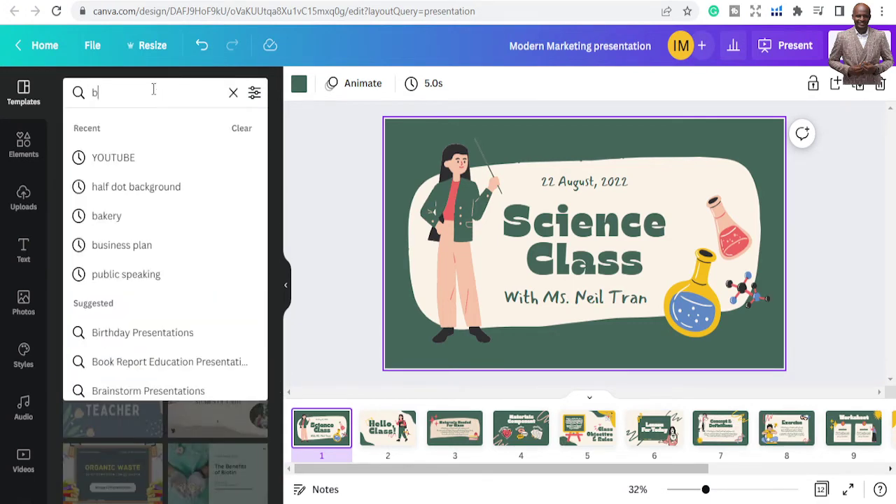
type("usines")
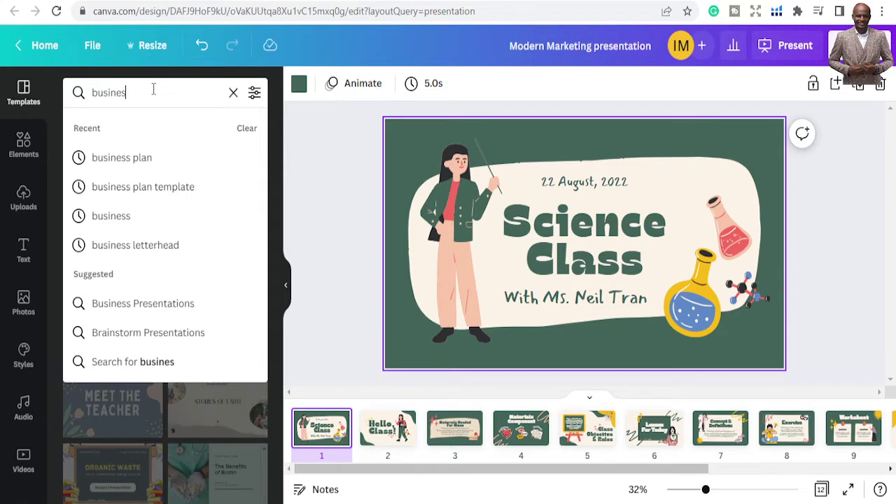
left_click(124, 157)
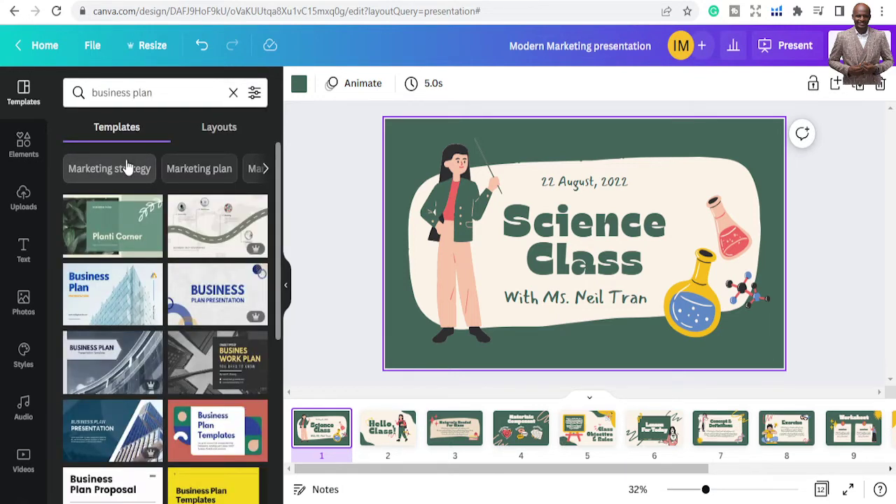
scroll(140, 392, "down", 4)
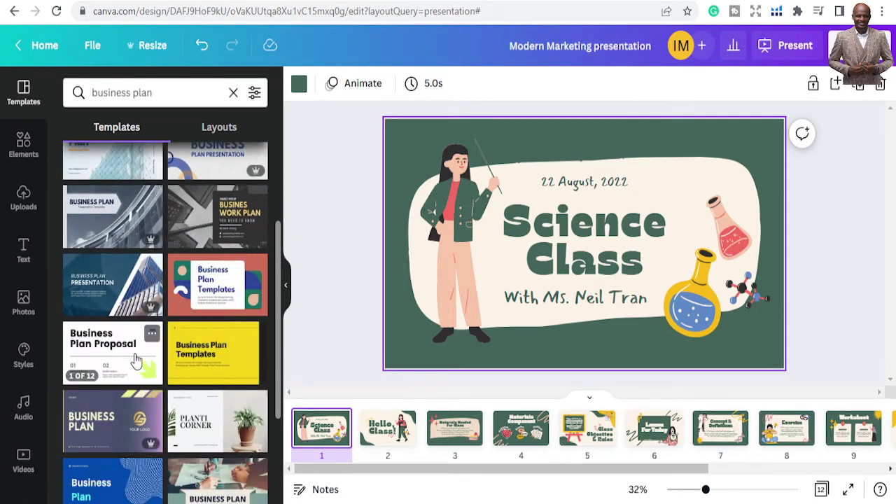
scroll(108, 375, "down", 4)
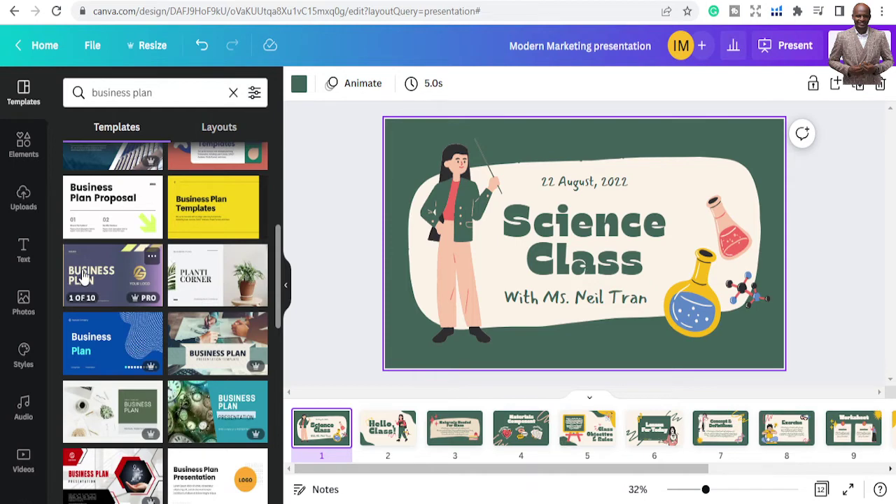
scroll(82, 276, "down", 3)
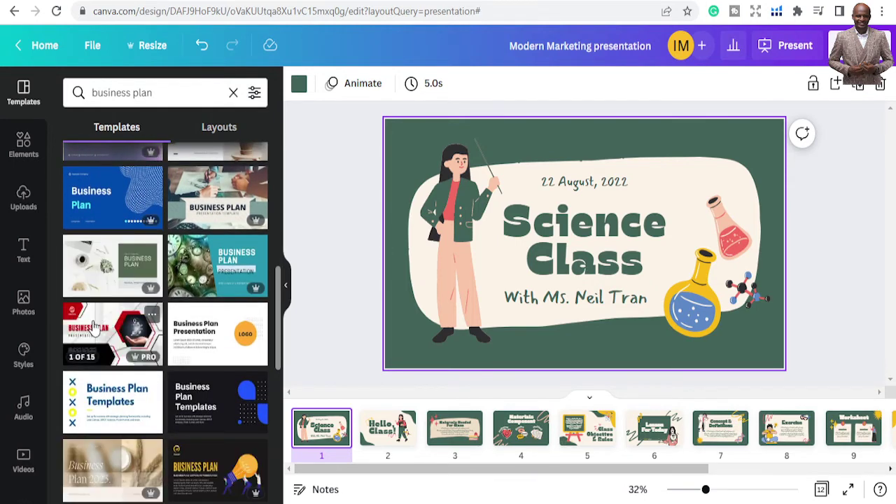
left_click(95, 327)
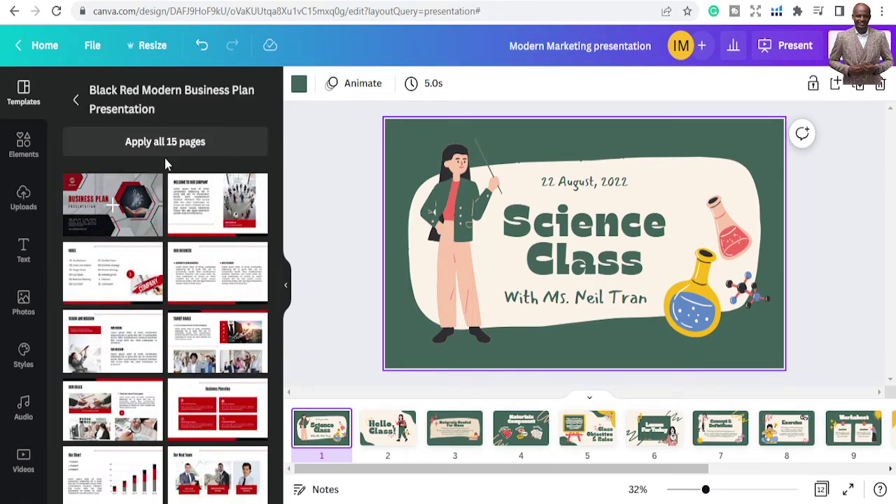
- Apply all 15 pages of the Black Red Modern Business Plan template
left_click(168, 147)
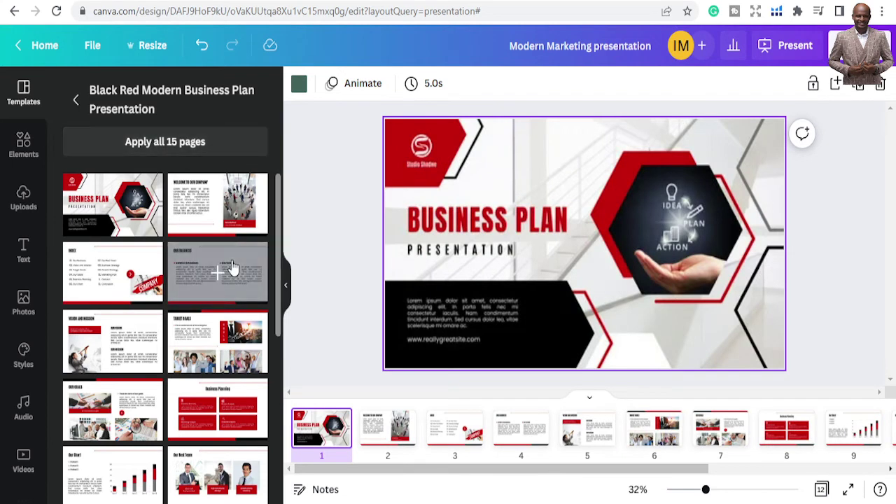
left_click(511, 303)
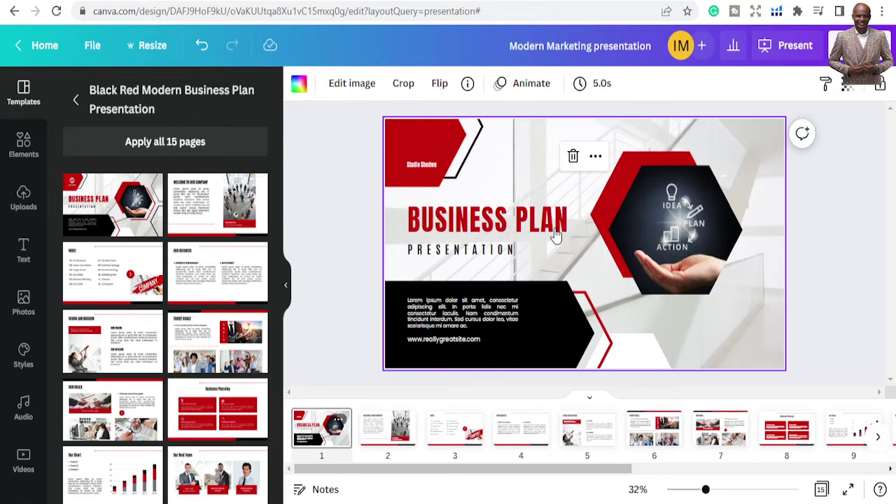
key("Escape")
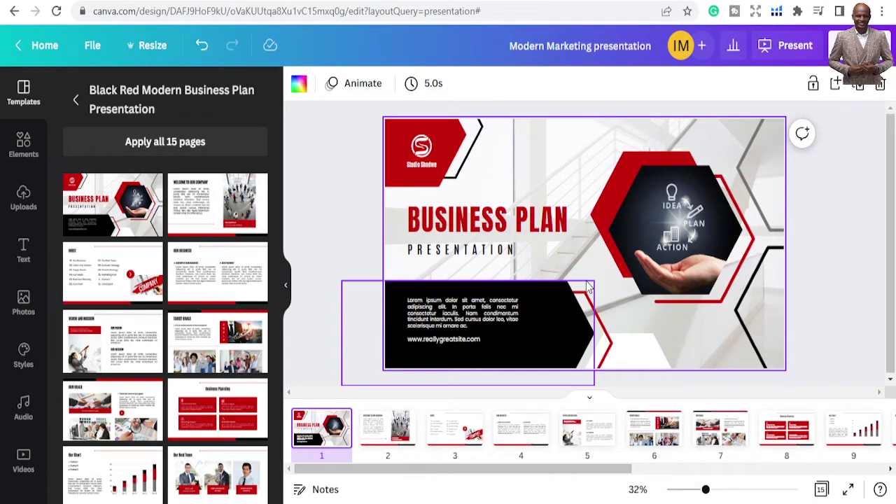
- Inspect the title slide's logo group, company name and red corner shape, then return to results
left_click(431, 176)
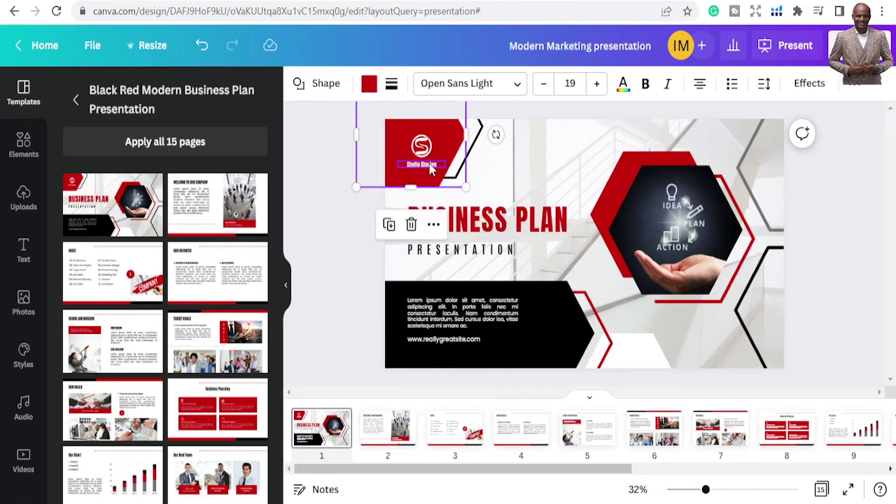
left_click(429, 166)
left_click(440, 146)
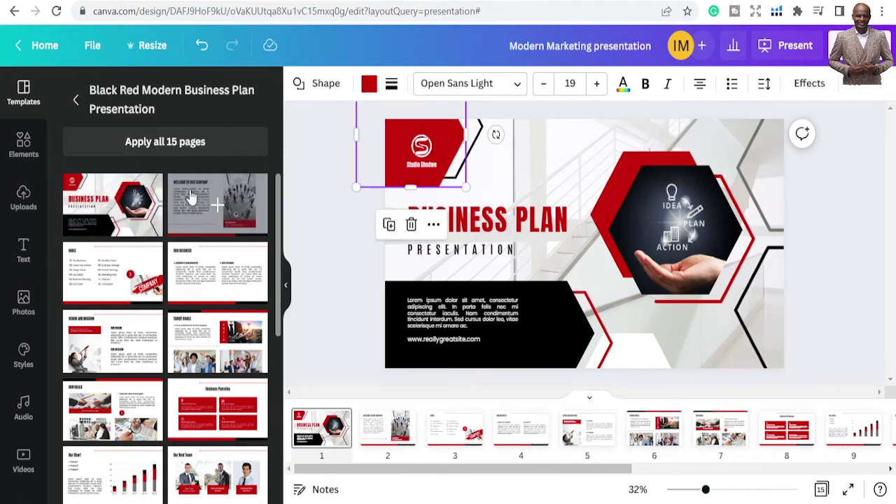
left_click(74, 103)
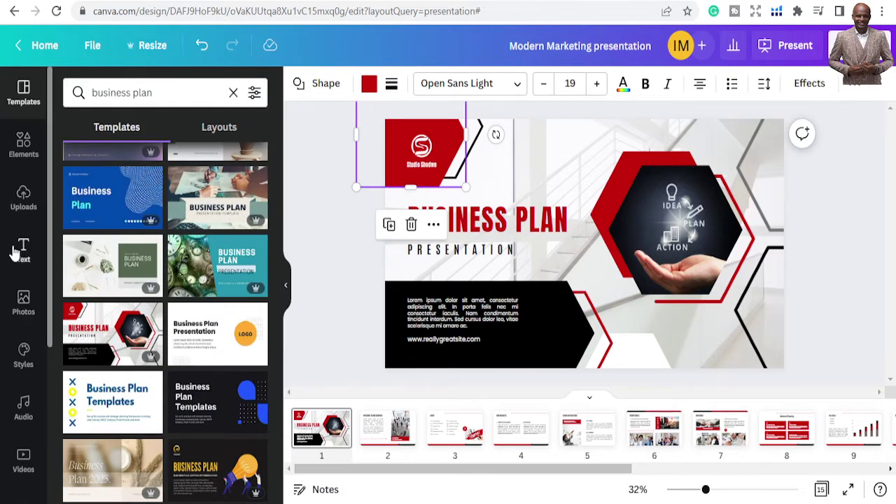
- Add the target graphic from Elements to the title slide near the title
left_click(24, 146)
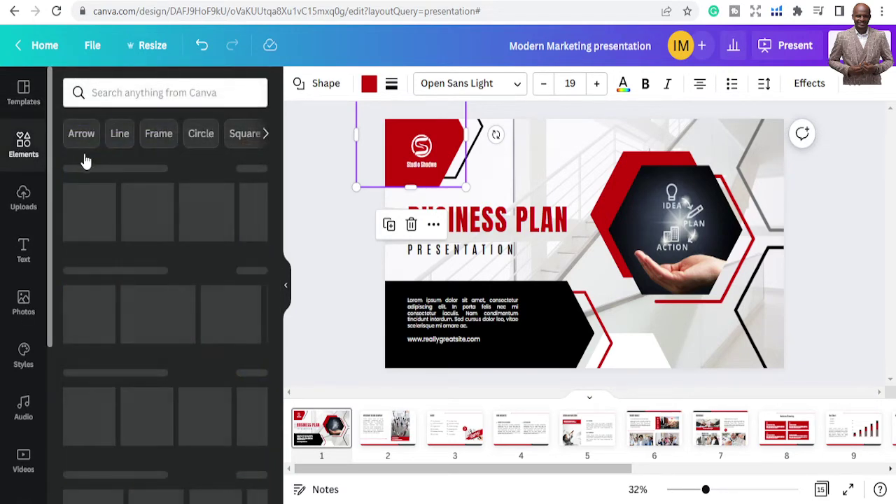
scroll(158, 249, "down", 3)
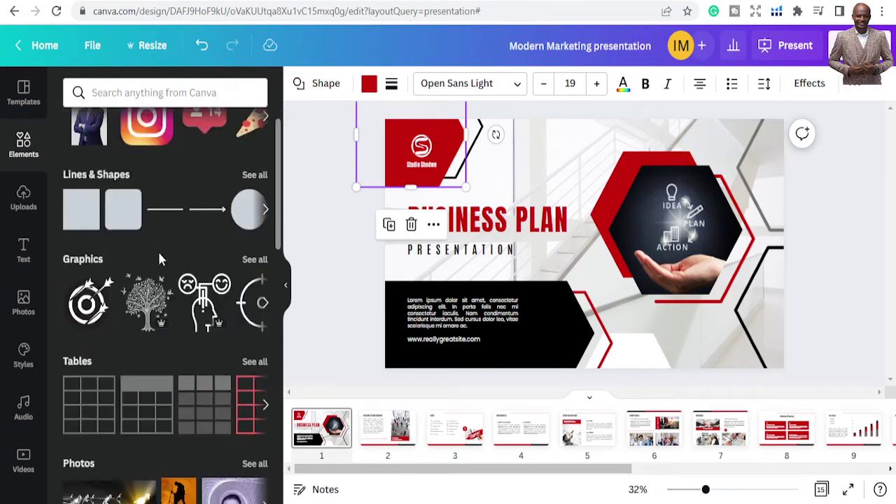
scroll(122, 301, "up", 2)
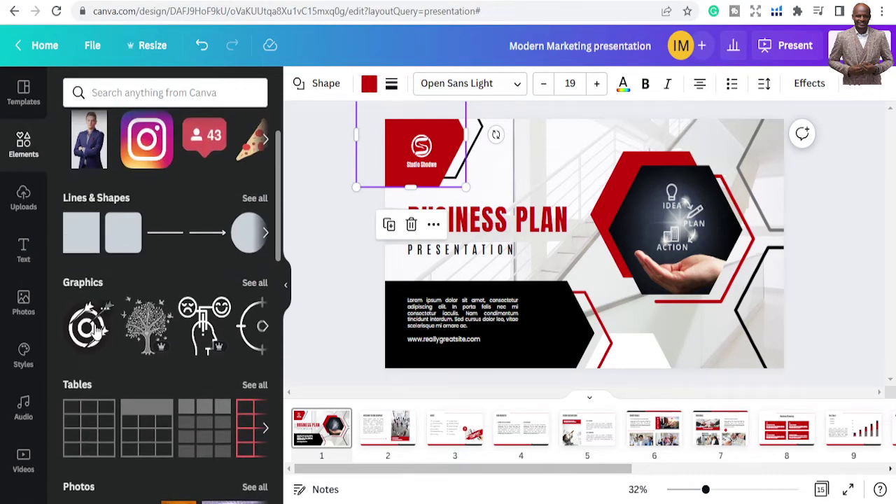
left_click(90, 326)
left_click_drag(574, 244, 580, 184)
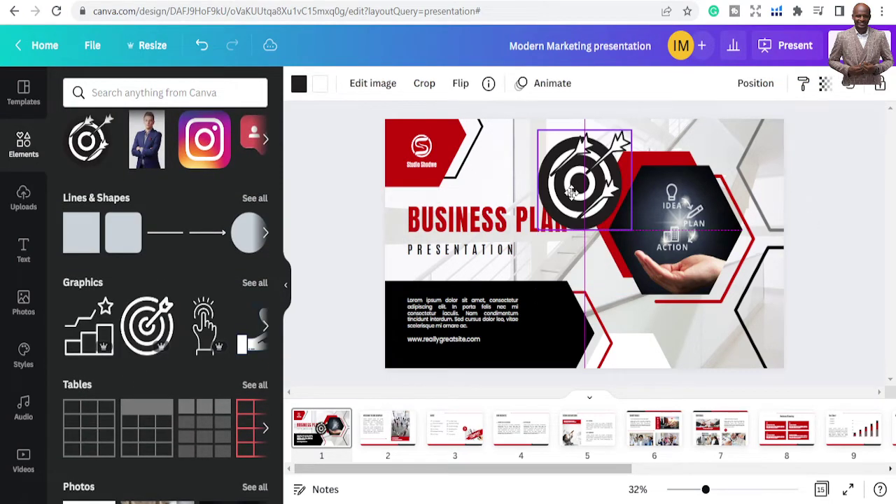
- Delete the S logo icon and the company name text from the red corner
left_click(422, 150)
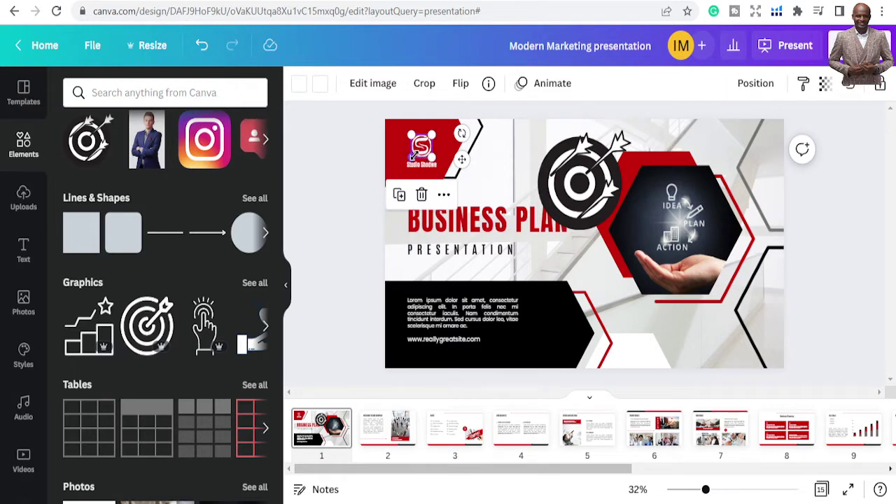
key("Delete")
left_click(415, 161)
left_click(418, 162)
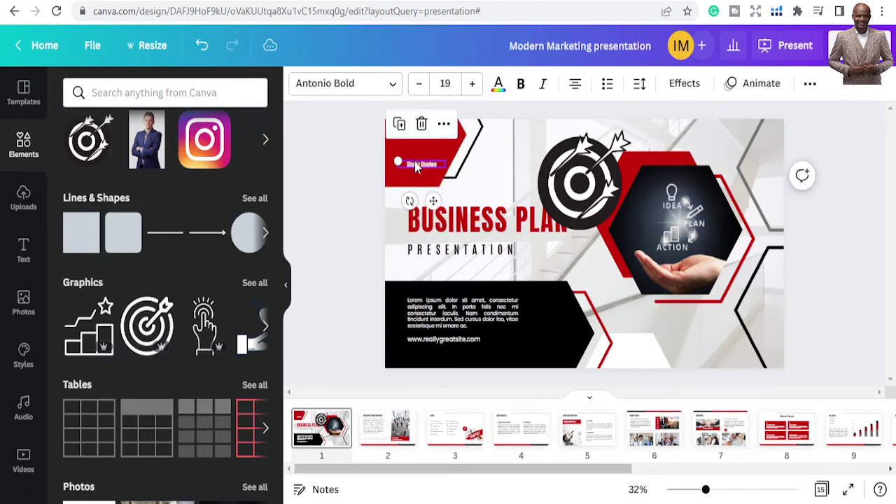
key("Delete")
- Move the target graphic onto the red corner shape and shrink it to fit
left_click_drag(560, 180, 429, 161)
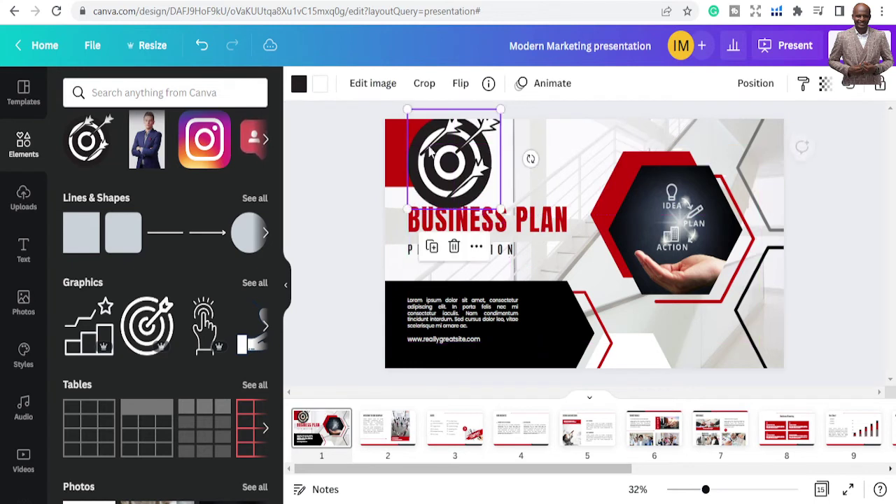
left_click_drag(407, 109, 446, 135)
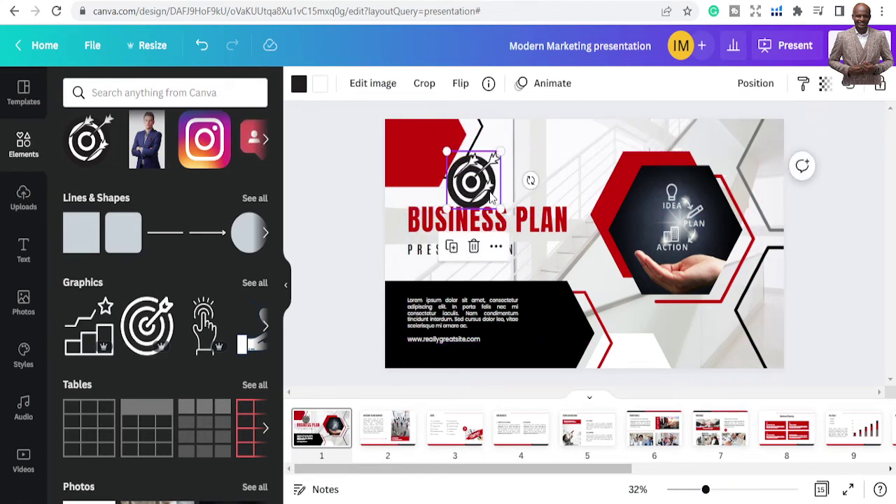
left_click(404, 142)
- Give the corner shape a custom bright orange fill, #FD9206
left_click(369, 83)
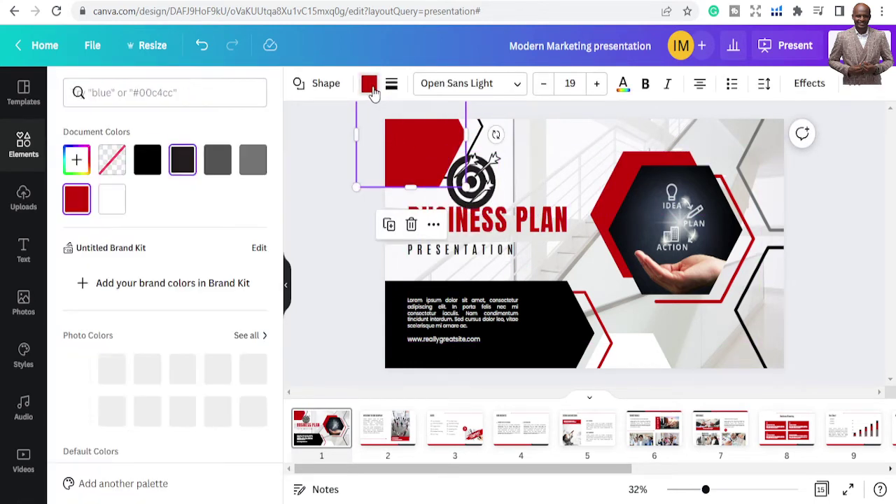
left_click(76, 160)
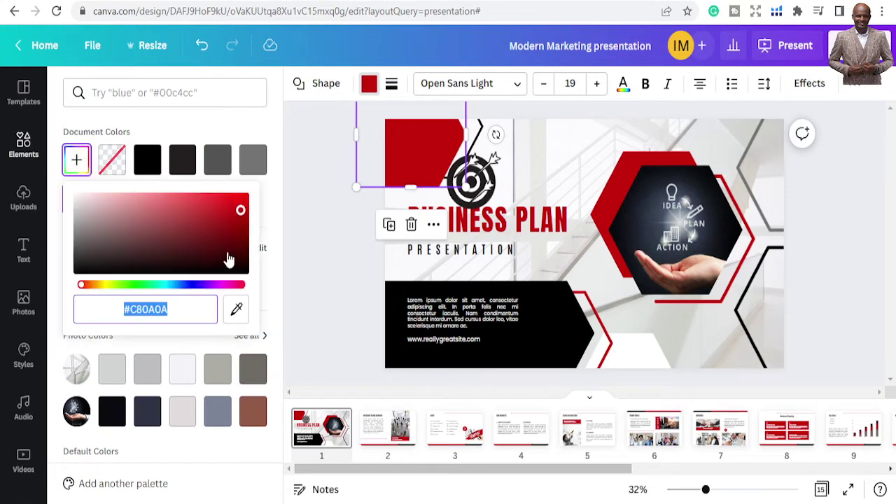
left_click(108, 284)
left_click_drag(229, 226, 156, 257)
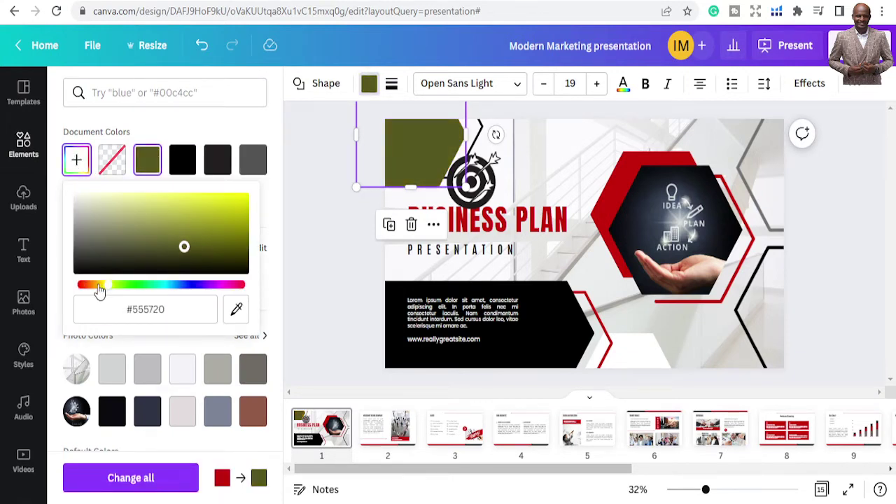
left_click_drag(100, 285, 98, 285)
left_click_drag(240, 220, 244, 197)
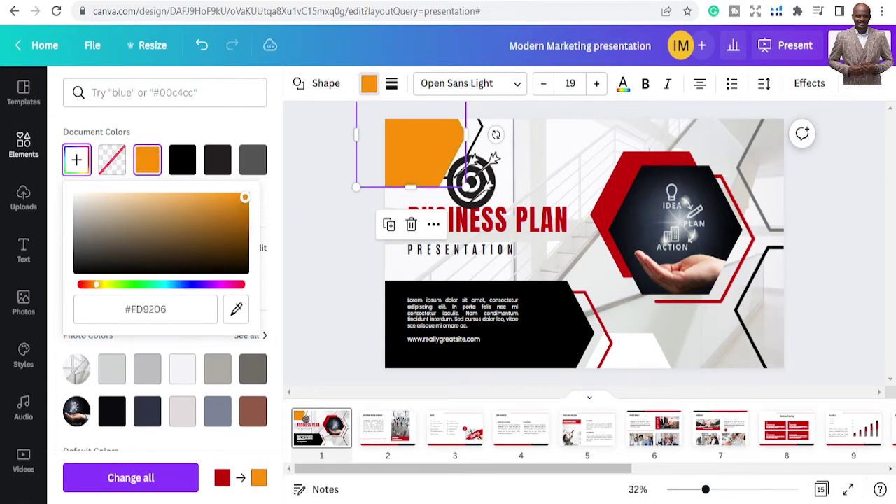
left_click(494, 199)
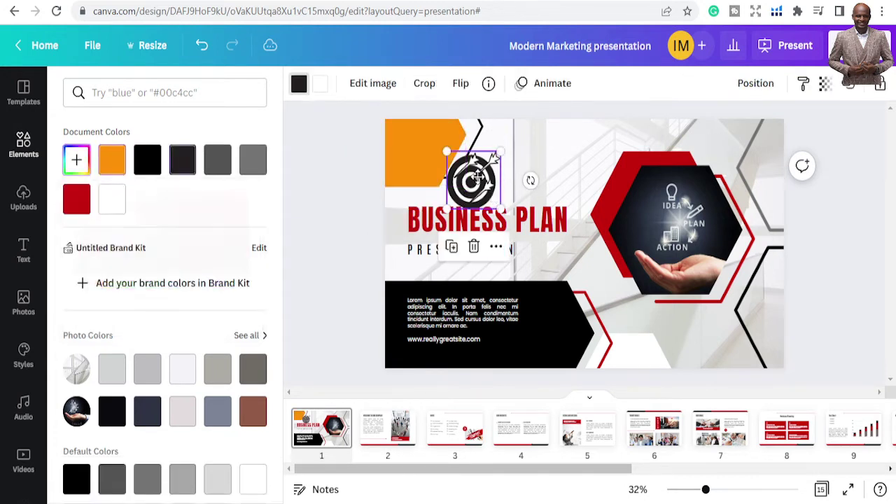
- Move the target graphic onto the orange corner shape, then enter the lorem ipsum body text for editing
left_click_drag(491, 160, 410, 142)
left_click(688, 227)
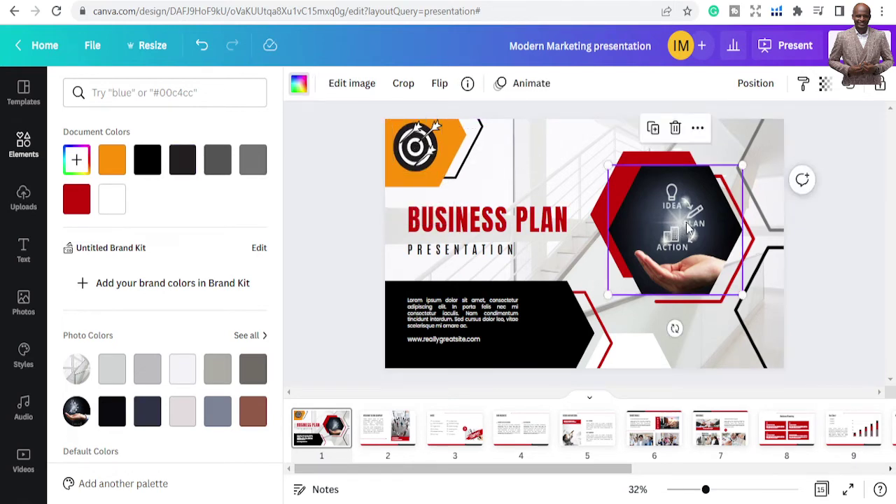
left_click(483, 323)
left_click(483, 323)
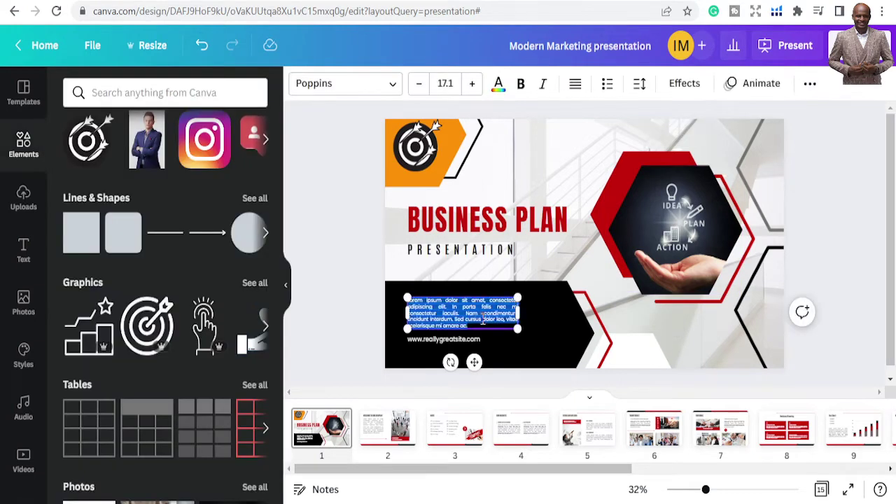